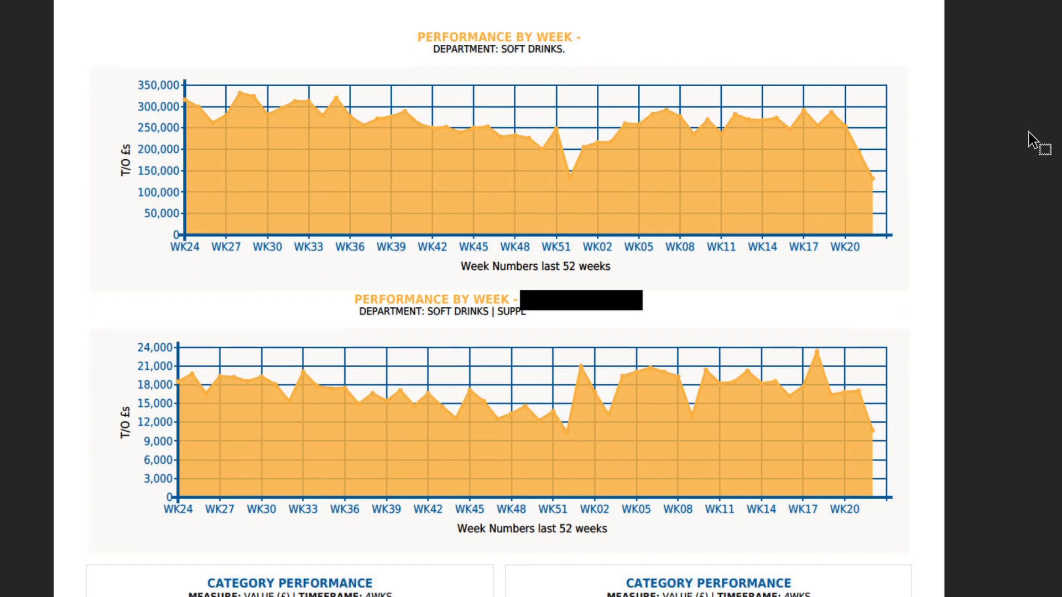
- Scroll through the sample Key Facts report's weekly performance charts and category and member tables
scroll(1032, 148, "down", 7)
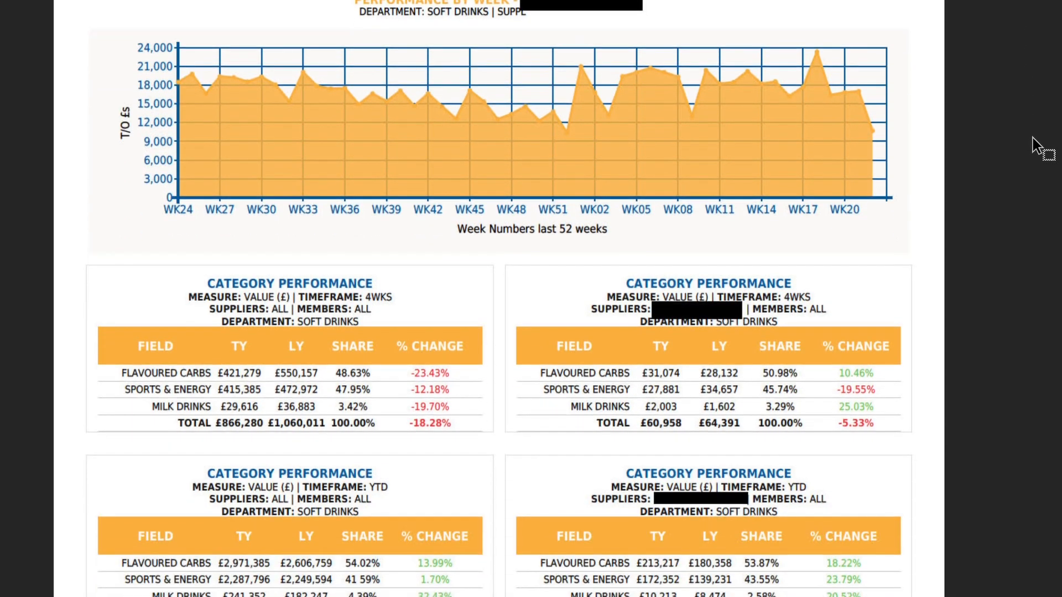
scroll(1034, 148, "down", 8)
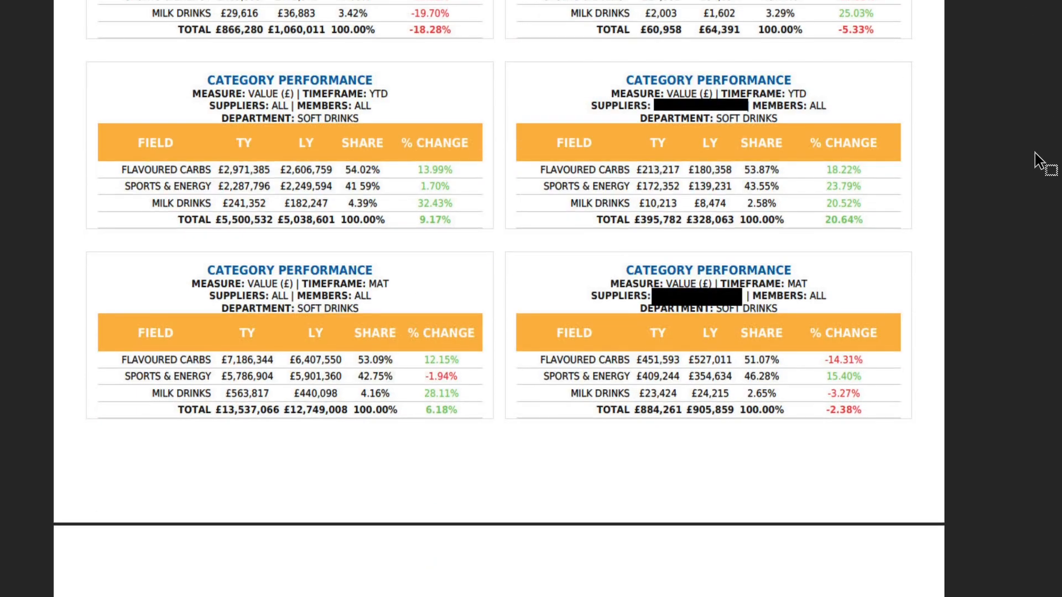
scroll(1035, 151, "down", 7)
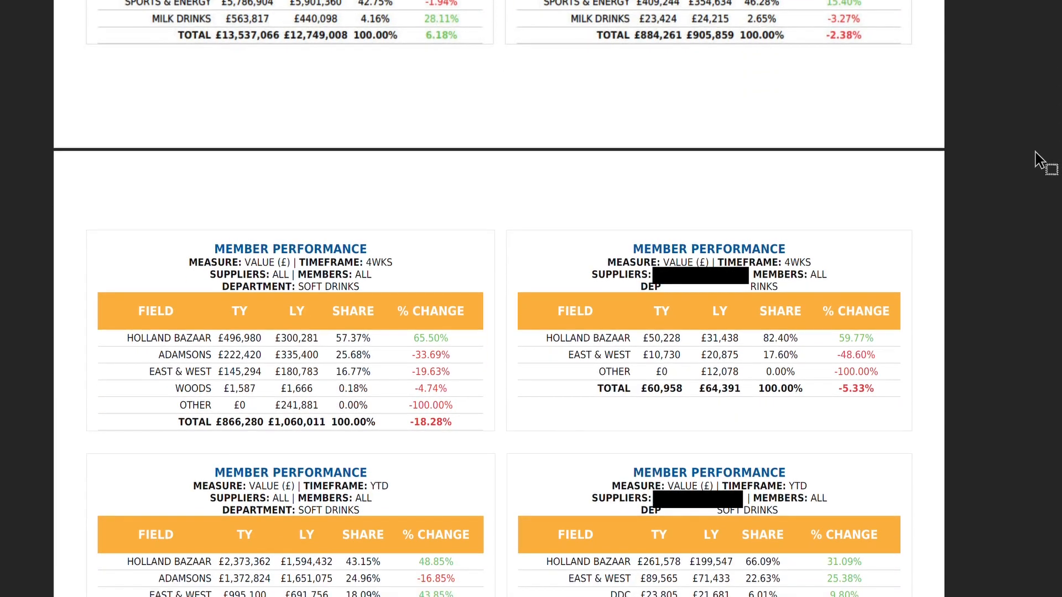
scroll(1034, 148, "down", 9)
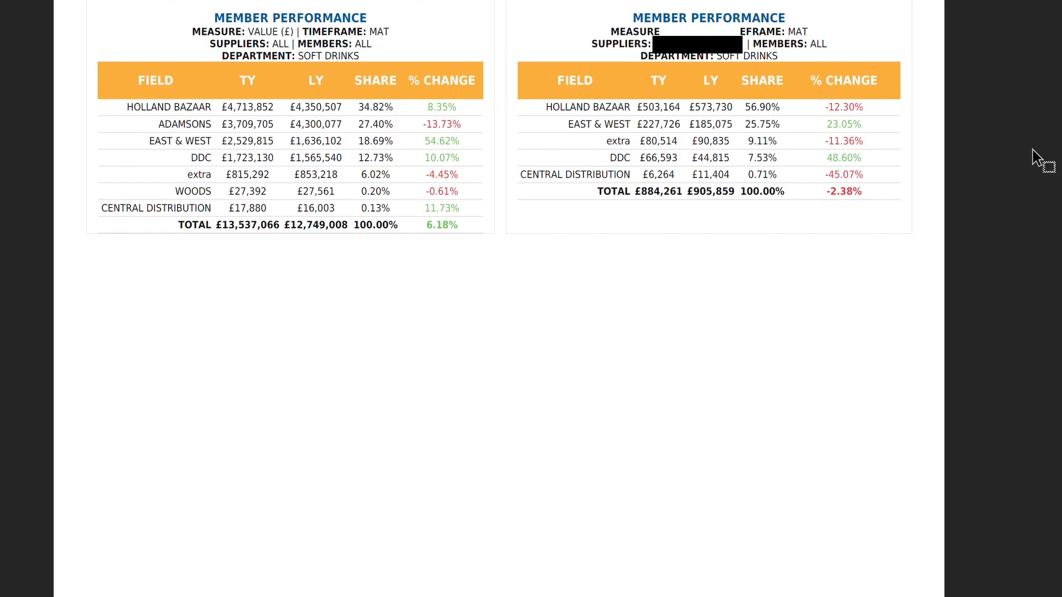
scroll(1031, 149, "down", 12)
scroll(499, 299, "down", 12)
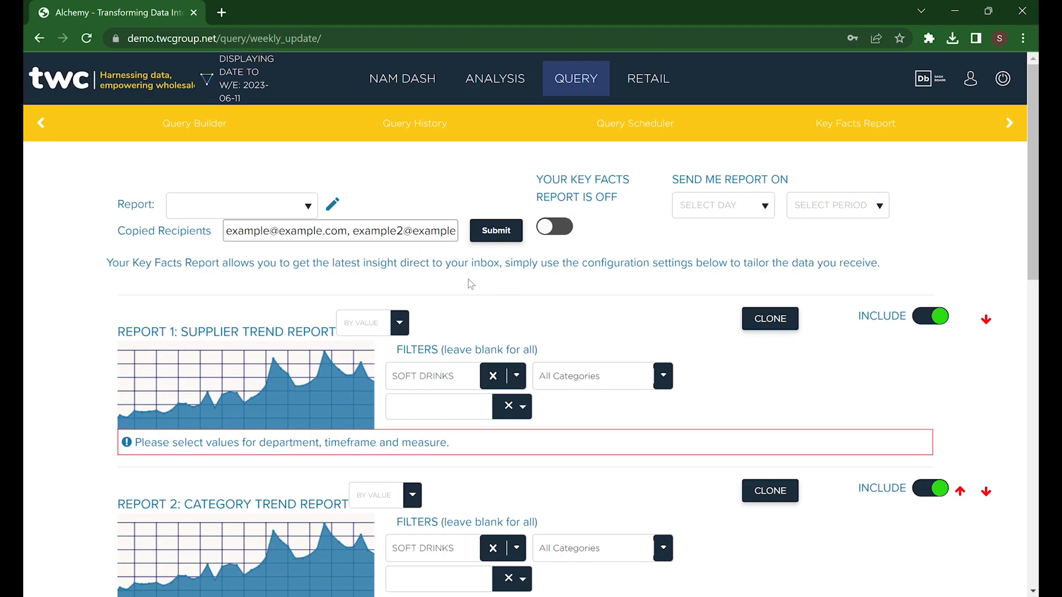
- Create a new Key Facts Report from the report selector
left_click(275, 206)
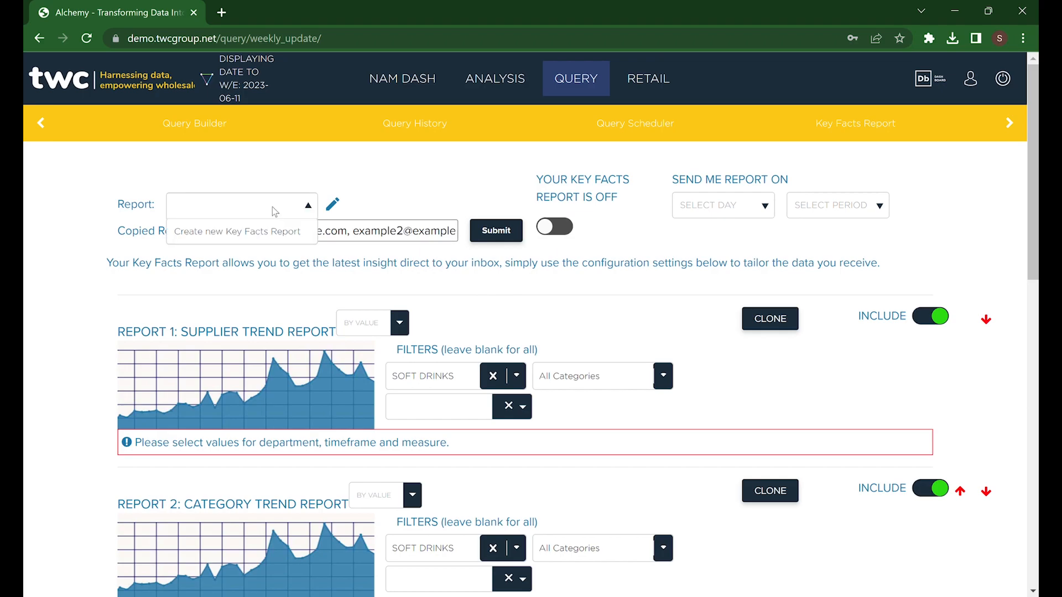
left_click(270, 235)
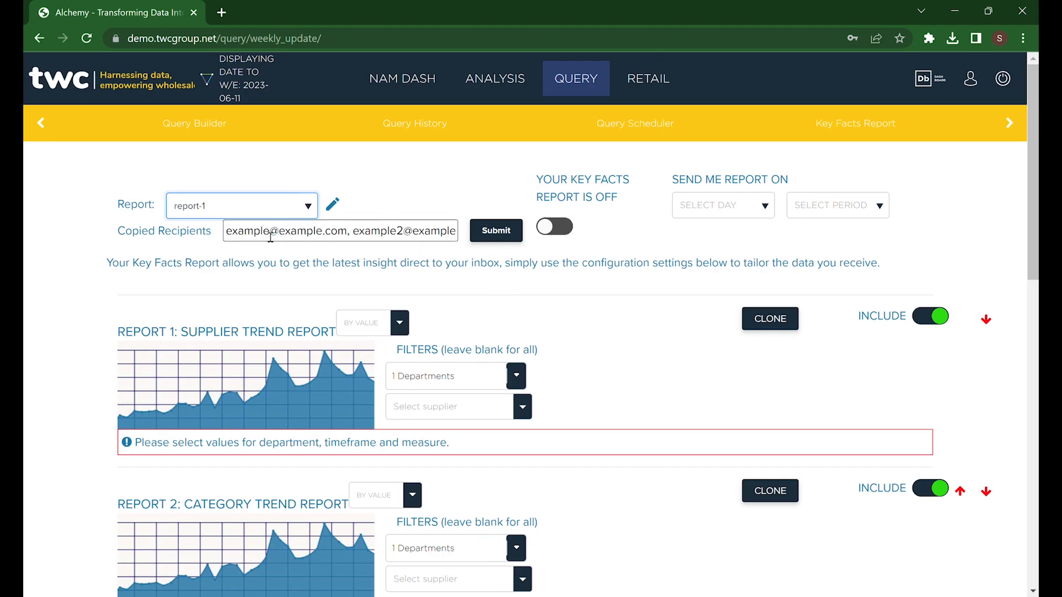
left_click(239, 207)
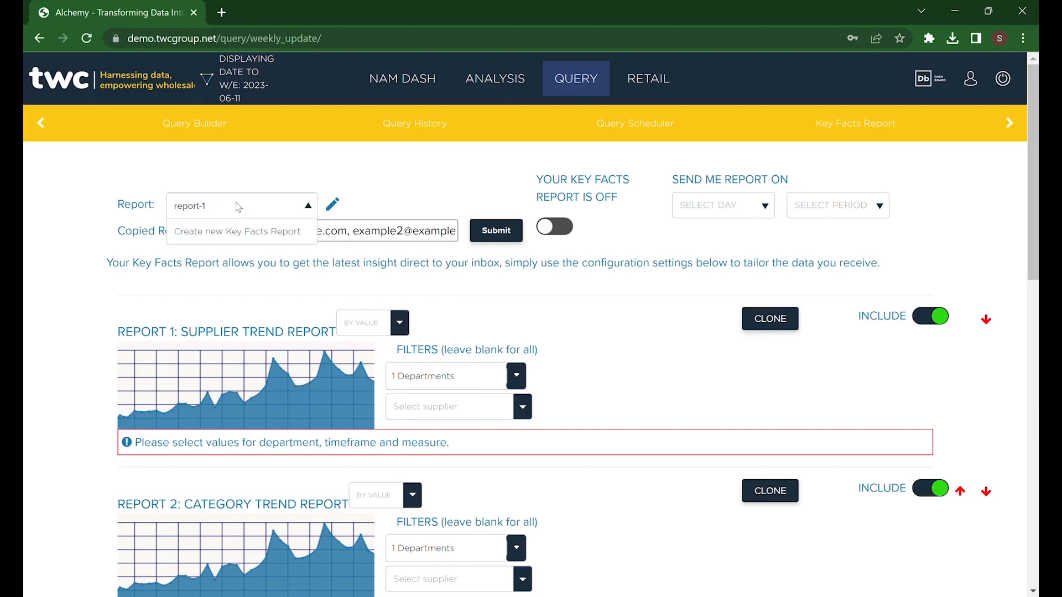
left_click(213, 204)
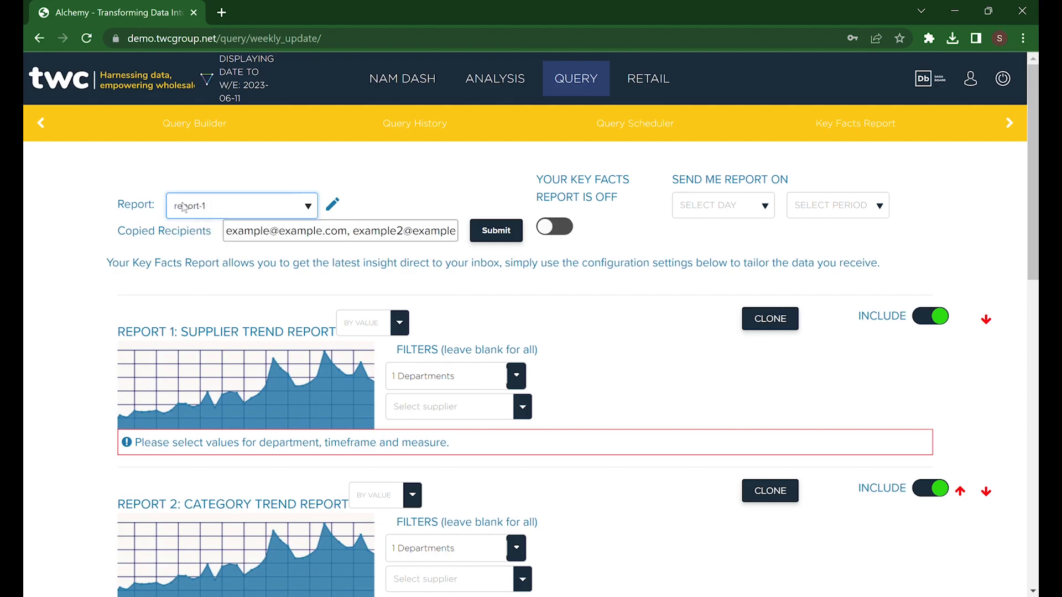
- Rename the new report to Test report and confirm the name
left_click(332, 205)
left_click_drag(239, 206, 137, 192)
type("r")
key("BackSpace")
type("T")
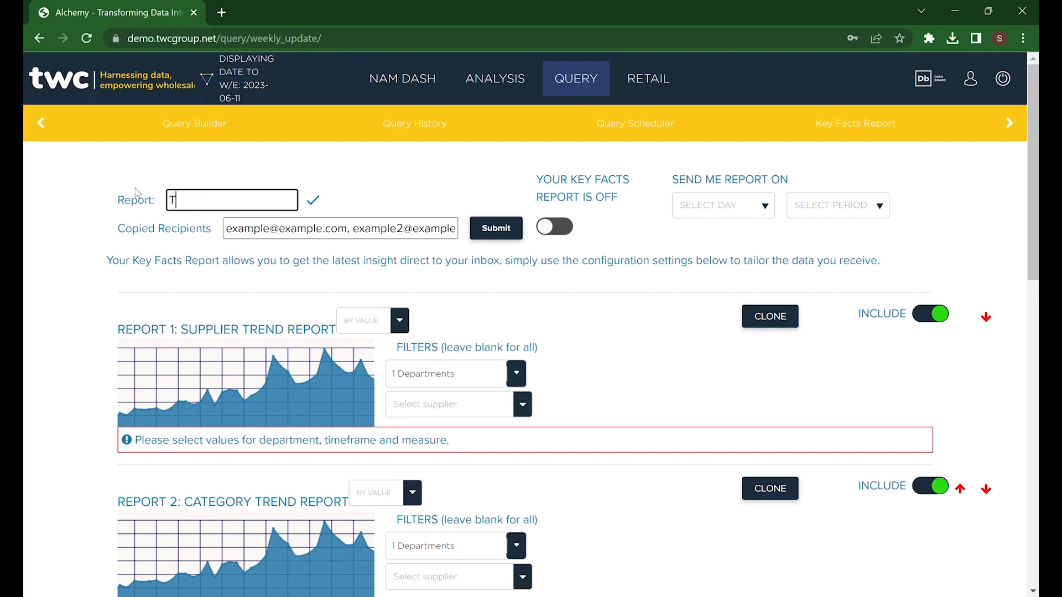
type("est report")
left_click(313, 200)
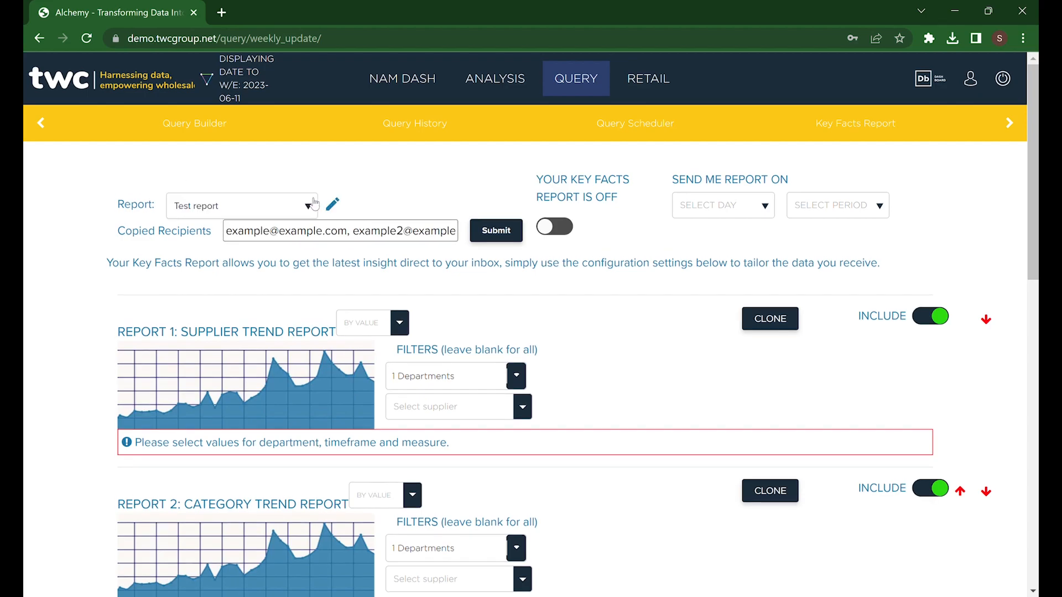
- Enter a recipient's e-mail address in Copied Recipients and submit it
left_click(250, 241)
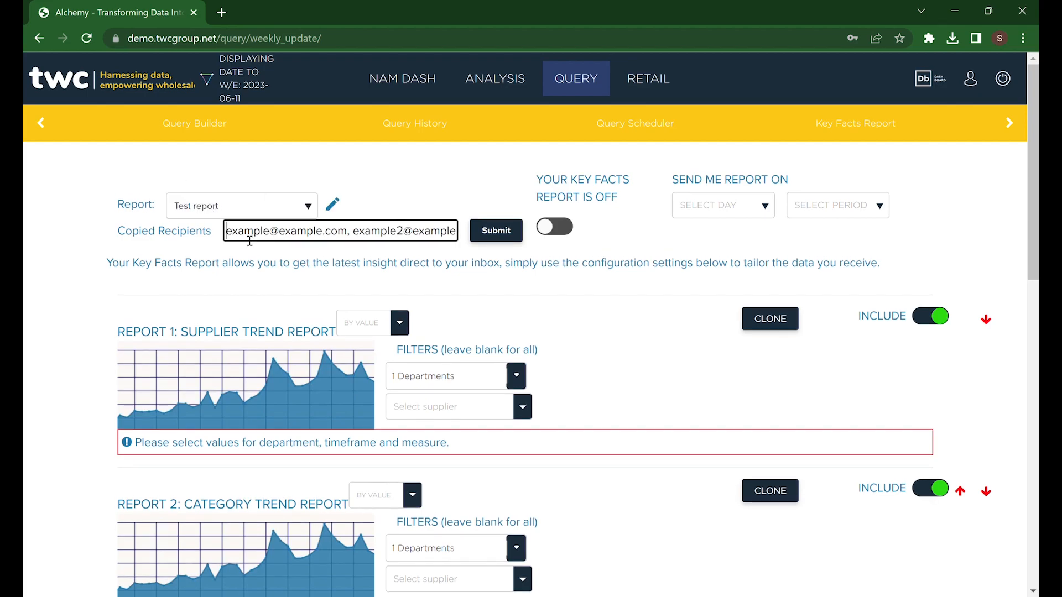
type("test")
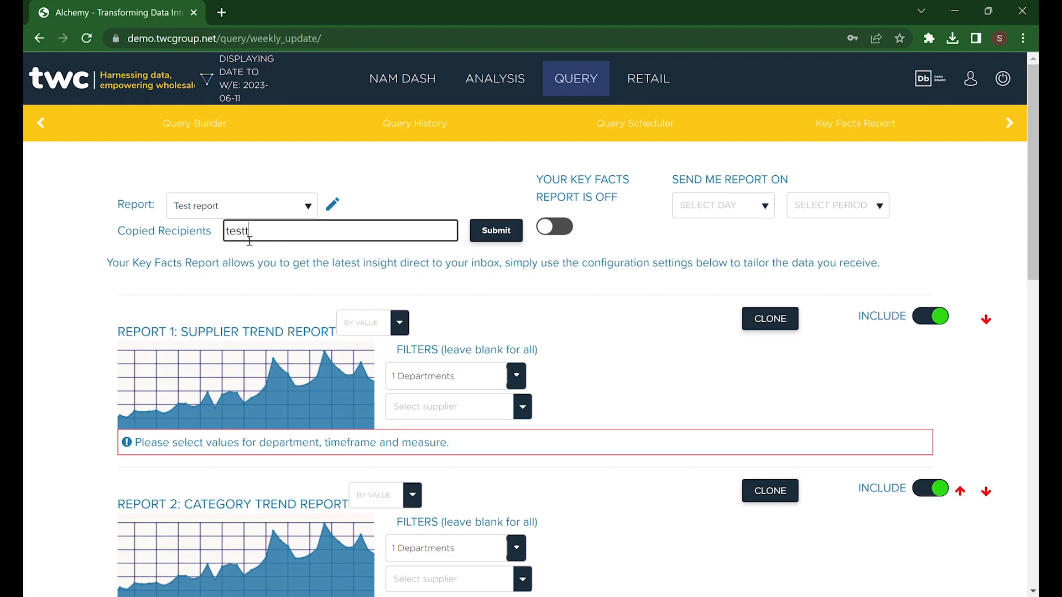
type("@demo.com")
left_click(501, 234)
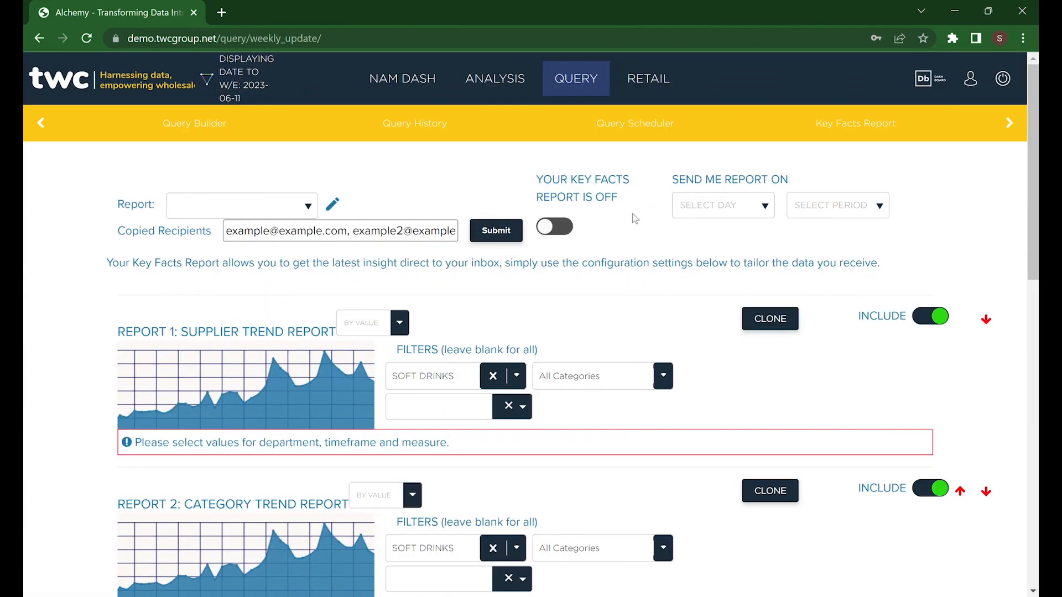
- Switch the Key Facts report on
left_click(564, 232)
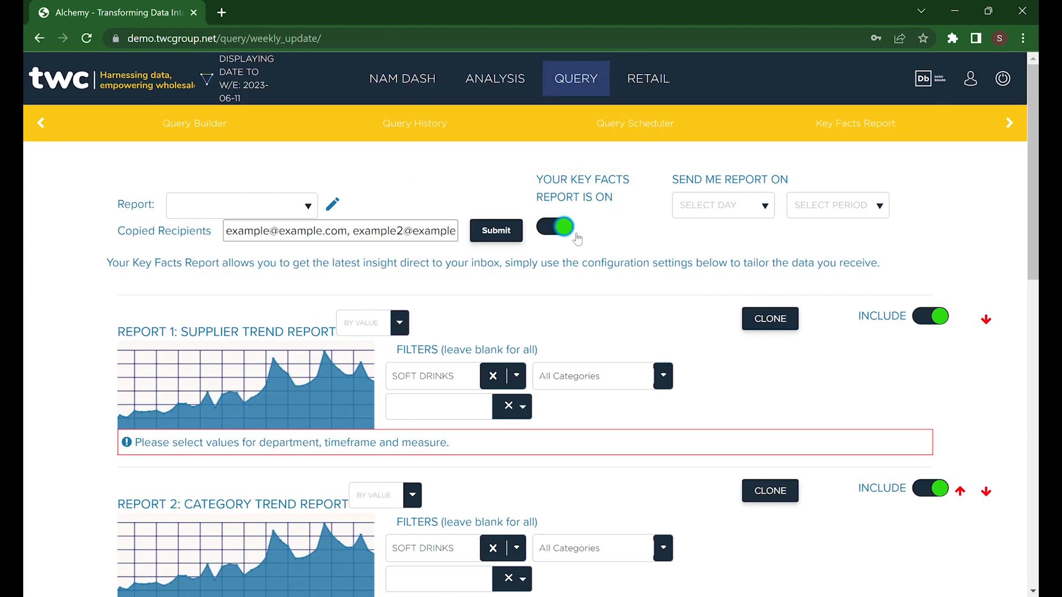
scroll(589, 245, "down", 1)
scroll(589, 245, "down", 5)
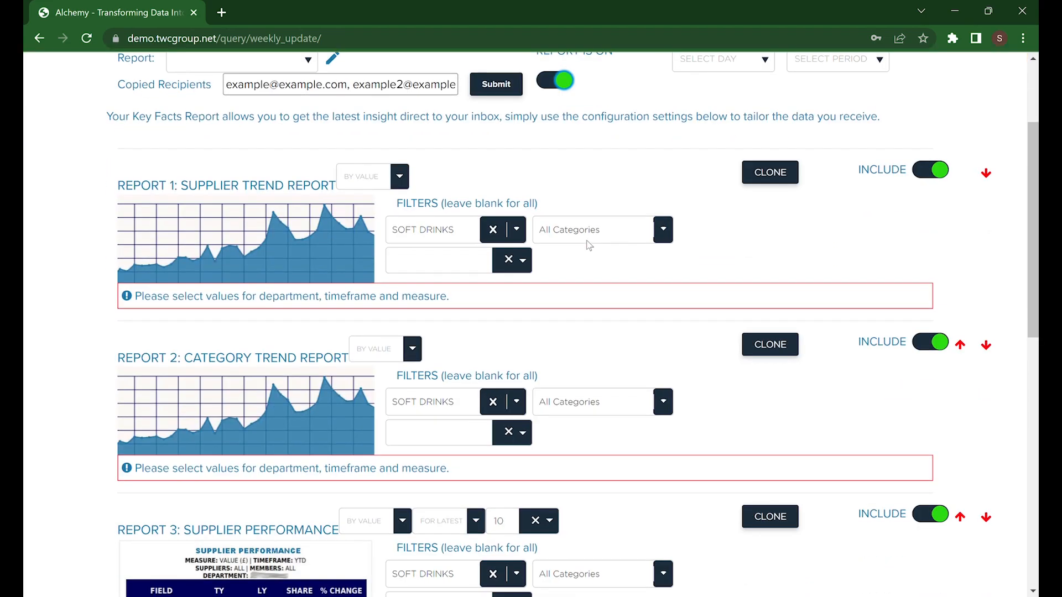
scroll(588, 245, "down", 9)
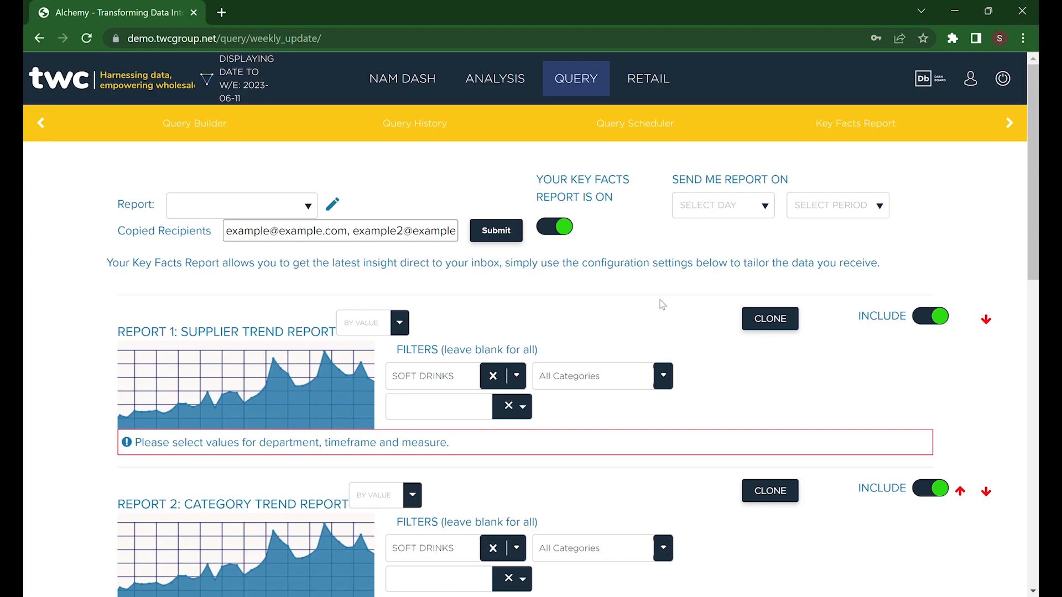
- Clone the Category Trend Report and delete the cloned copy
scroll(659, 302, "down", 1)
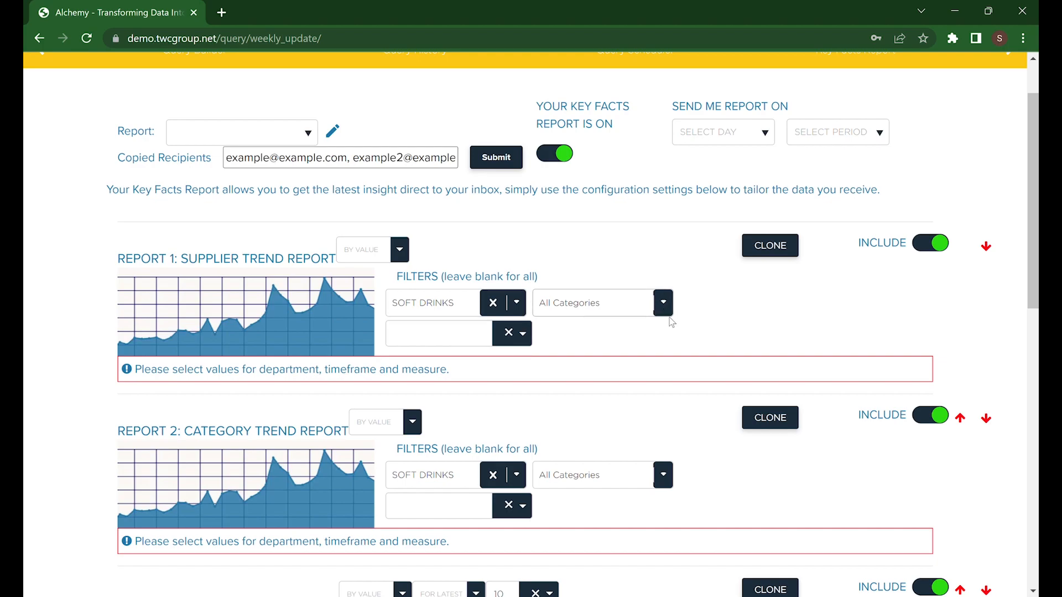
left_click(776, 425)
scroll(771, 432, "down", 2)
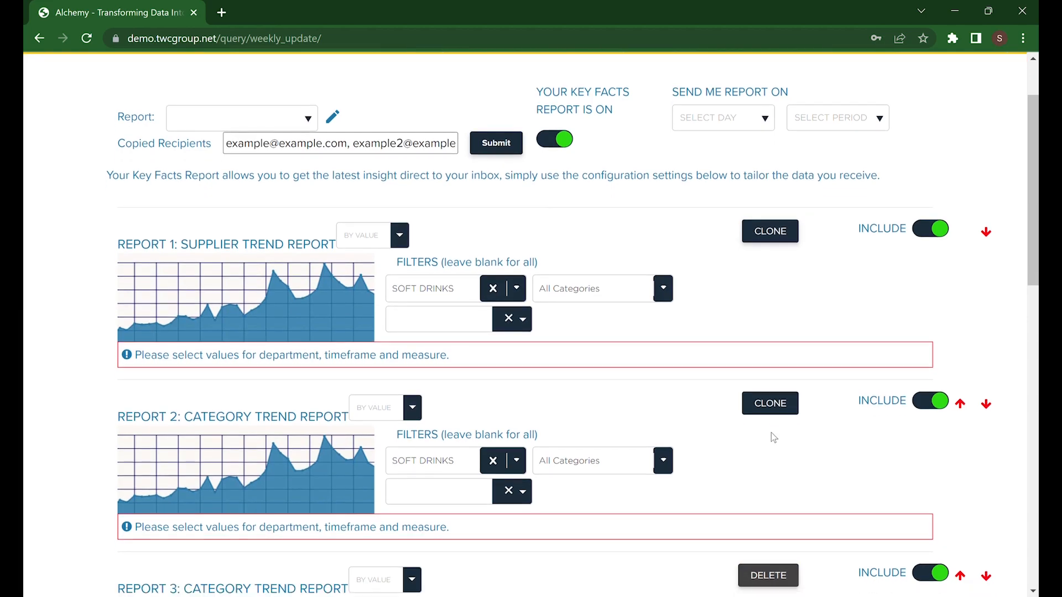
scroll(771, 432, "down", 1)
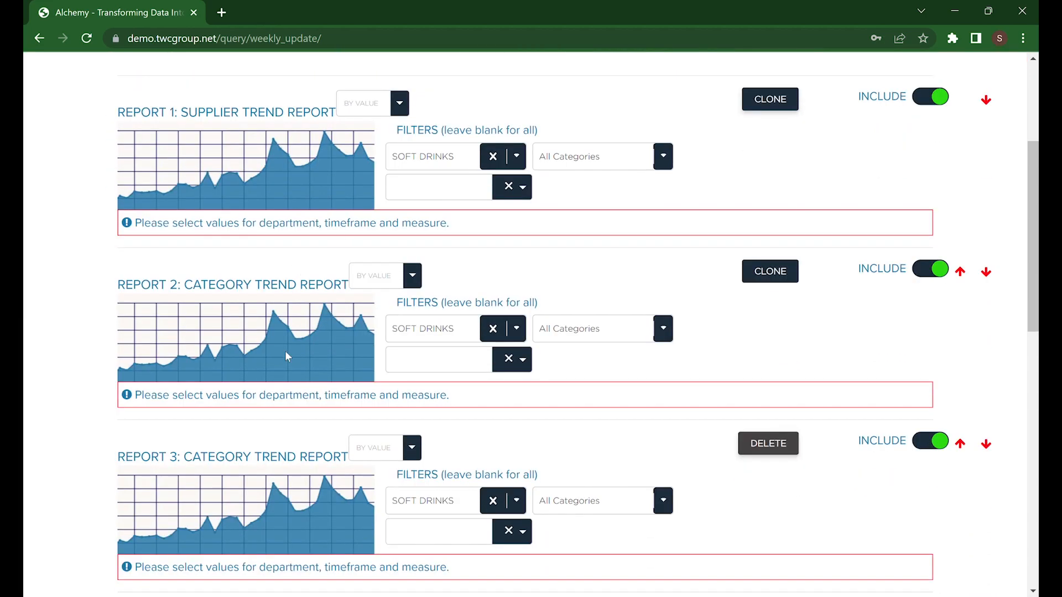
left_click(778, 452)
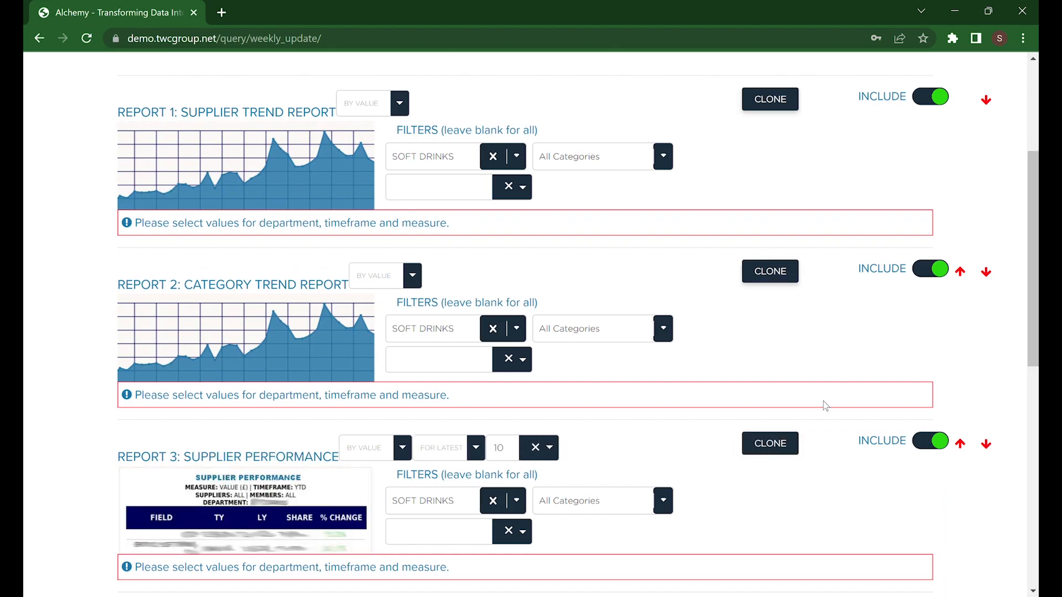
- Filter the Supplier Trend Report to the DRINK NOW category and SPORTS & ENERGY subcategory
scroll(822, 412, "up", 1)
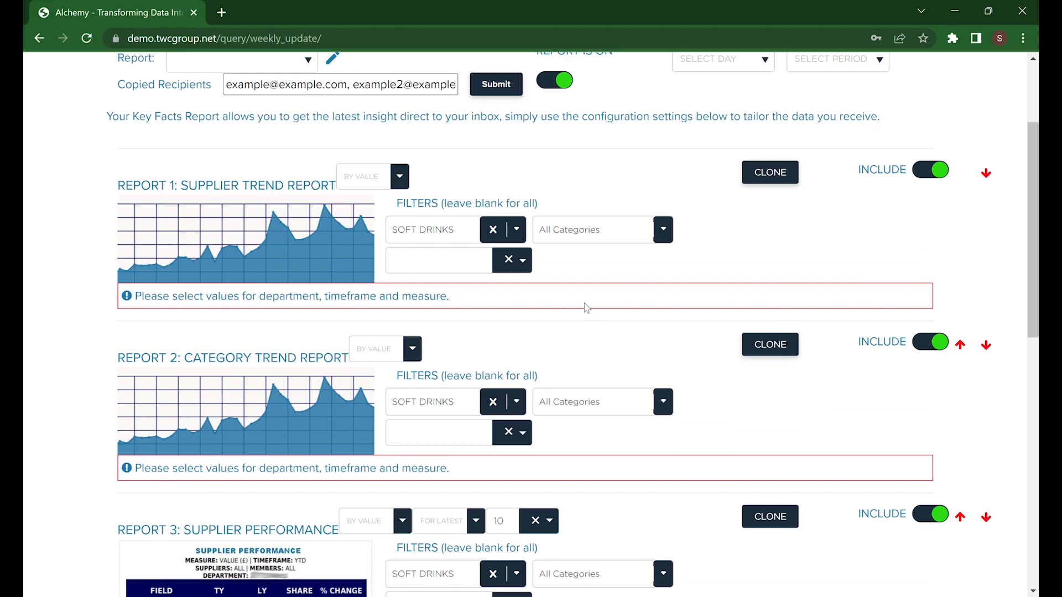
left_click(663, 231)
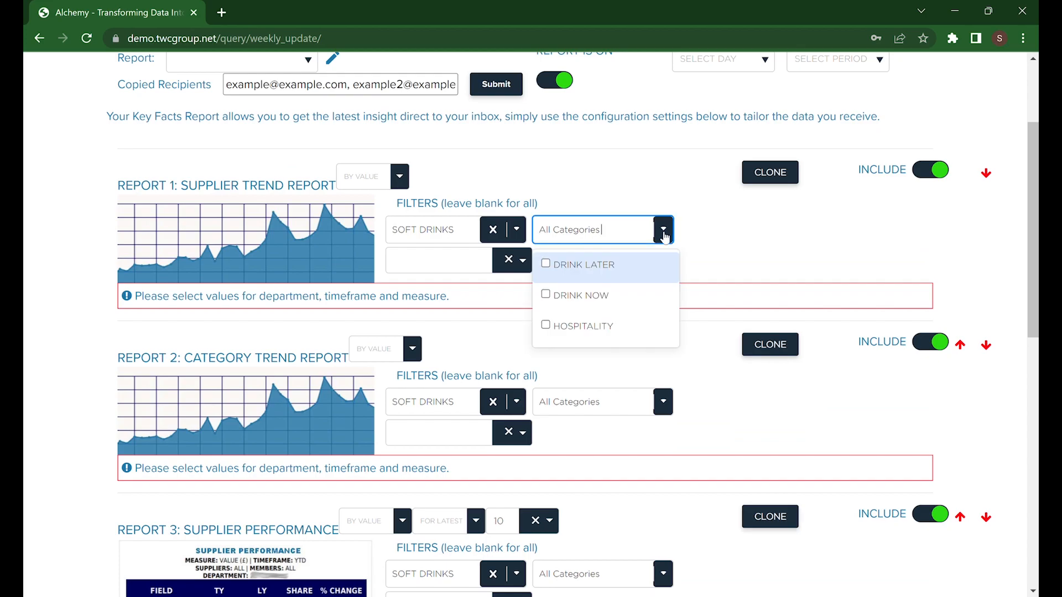
left_click(623, 294)
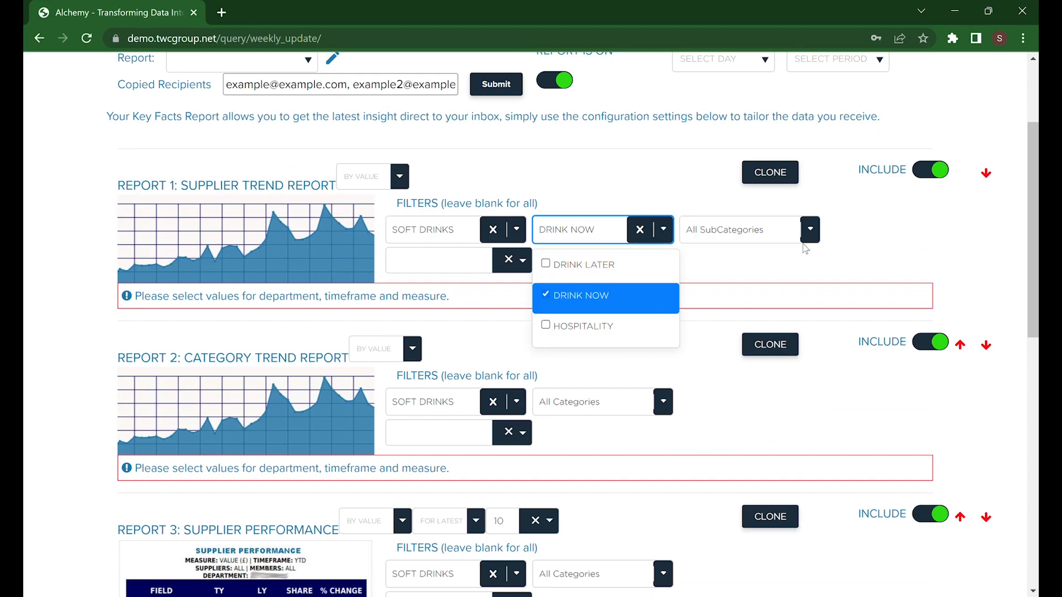
left_click(810, 231)
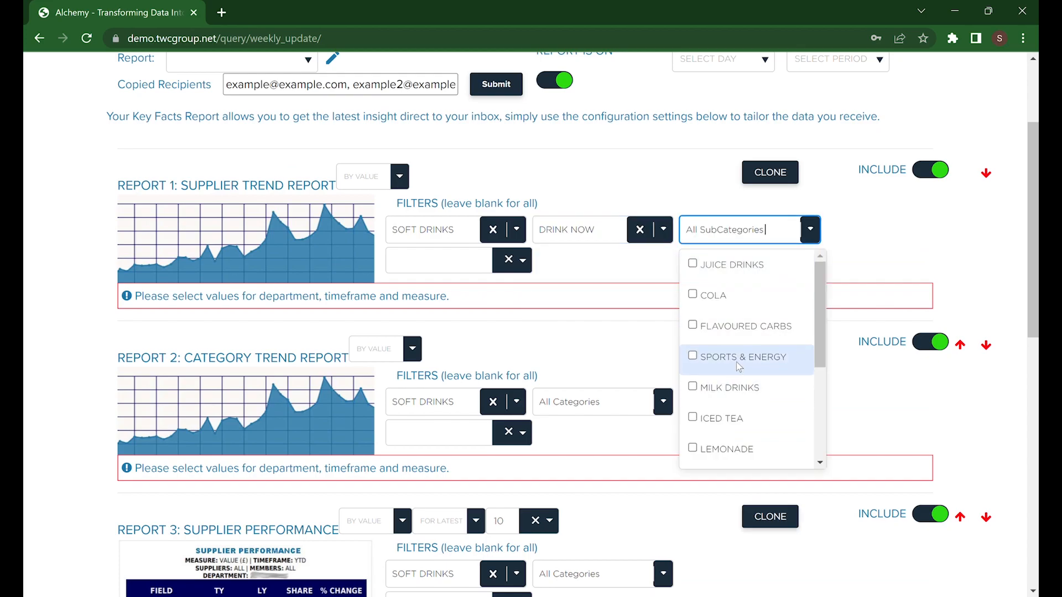
left_click(736, 359)
left_click(591, 382)
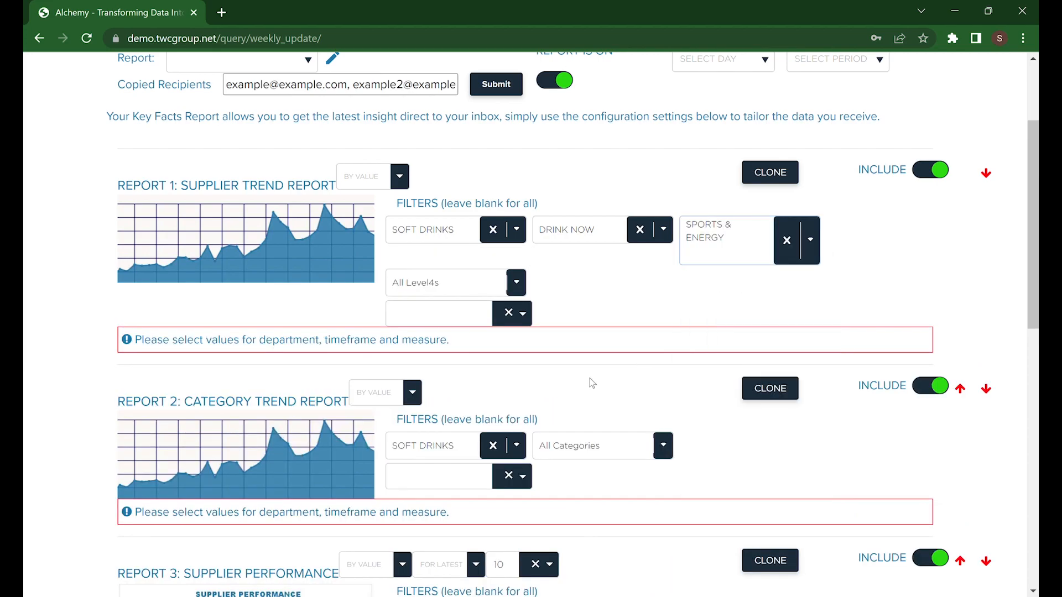
- Filter the Category Trend Report to the DRINK NOW category and SPORTS & ENERGY subcategory
left_click(667, 454)
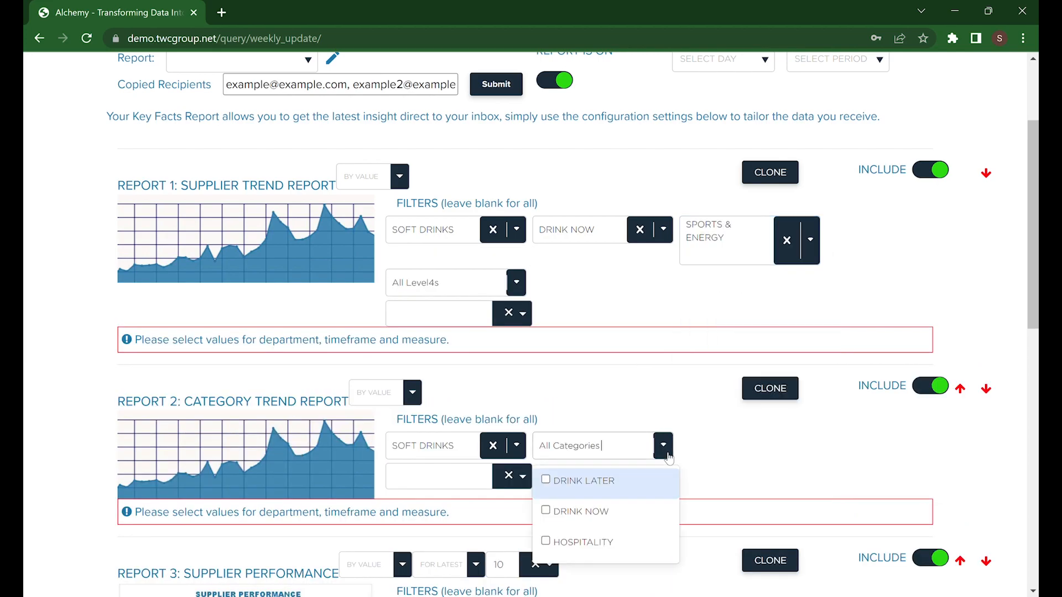
left_click(603, 525)
left_click(808, 452)
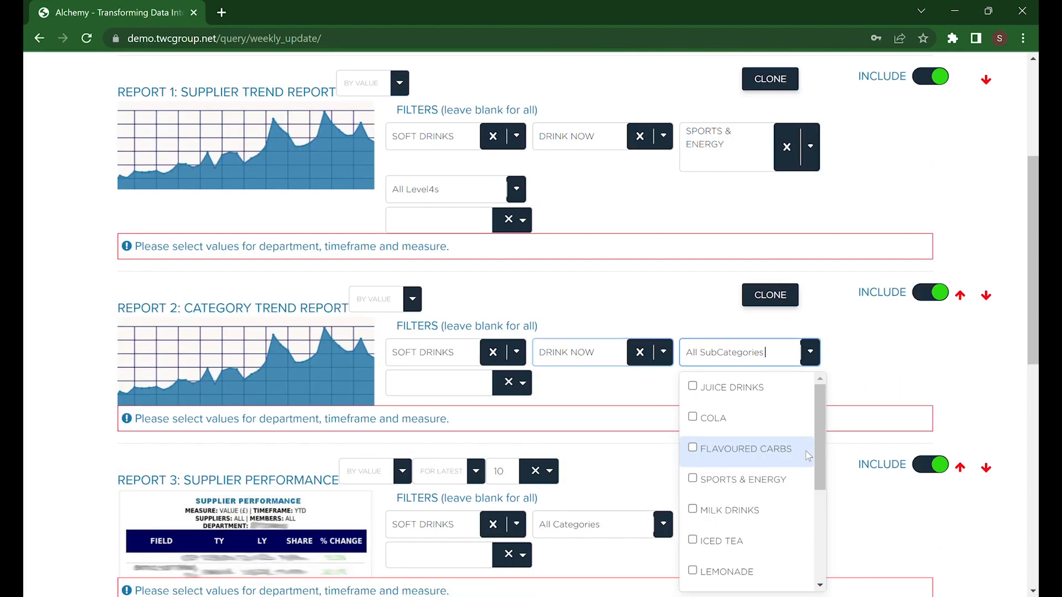
left_click(765, 478)
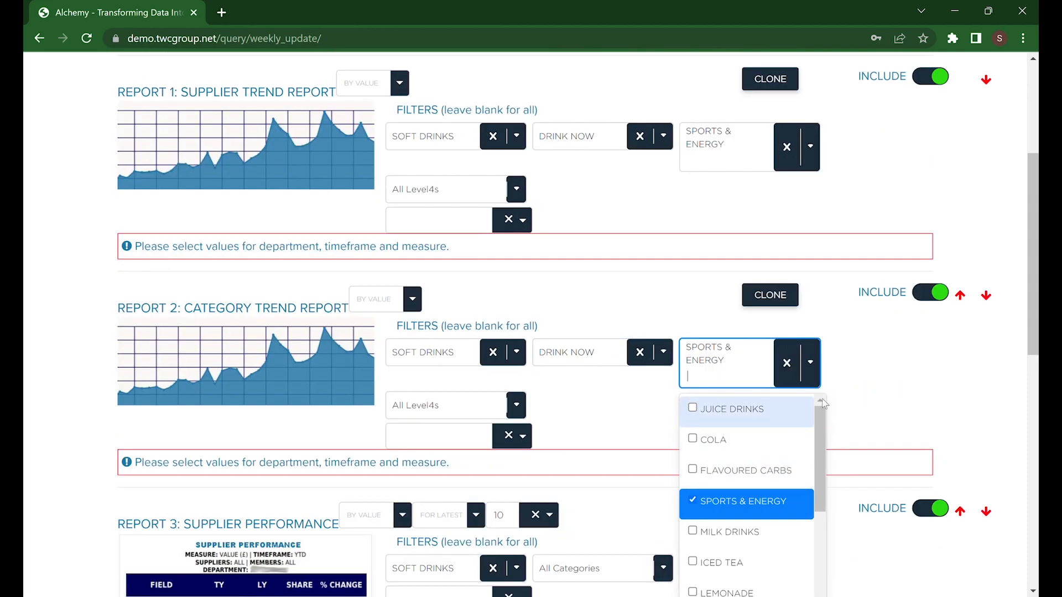
left_click(874, 383)
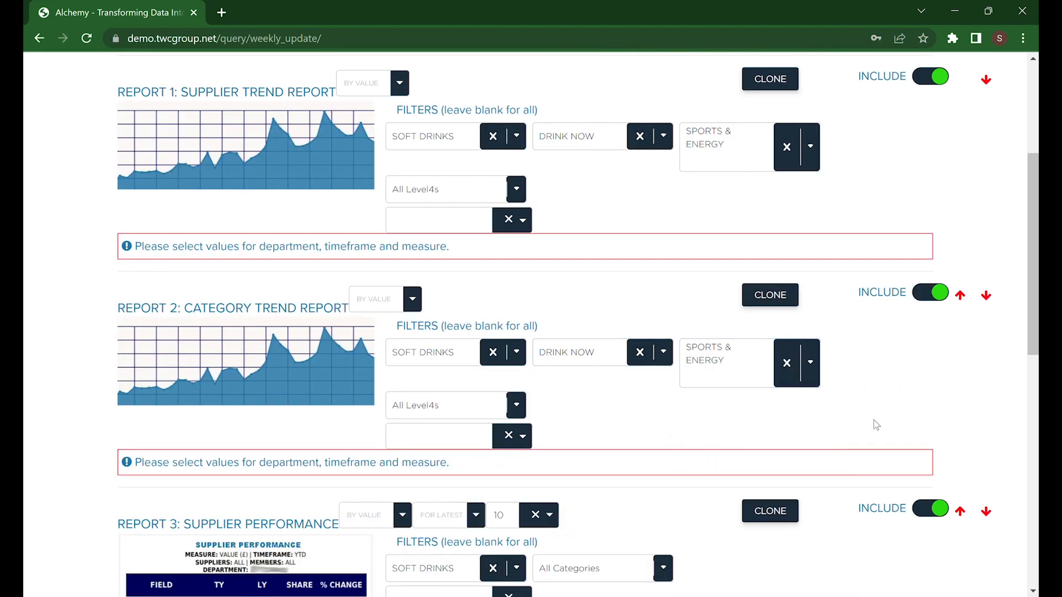
- Move the Category Trend Report above the Supplier Trend Report and restore the original order
scroll(876, 424, "up", 2)
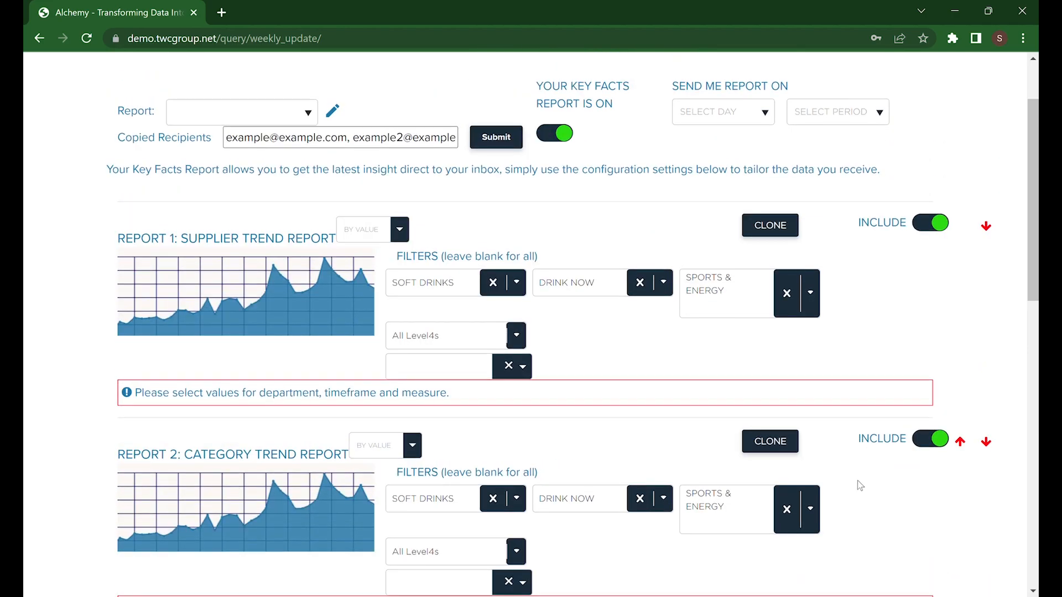
left_click(962, 442)
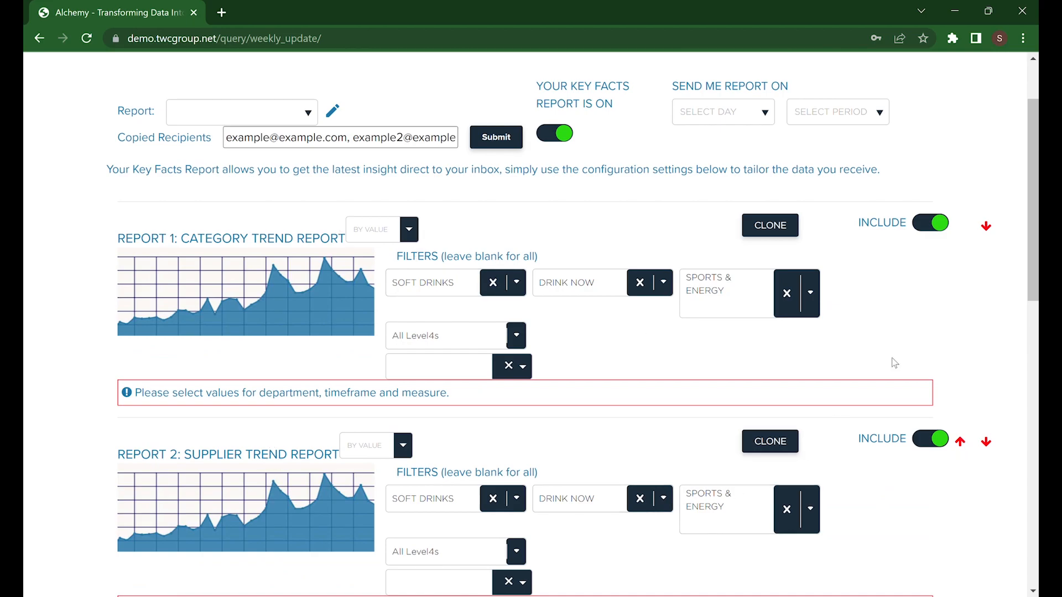
left_click(986, 228)
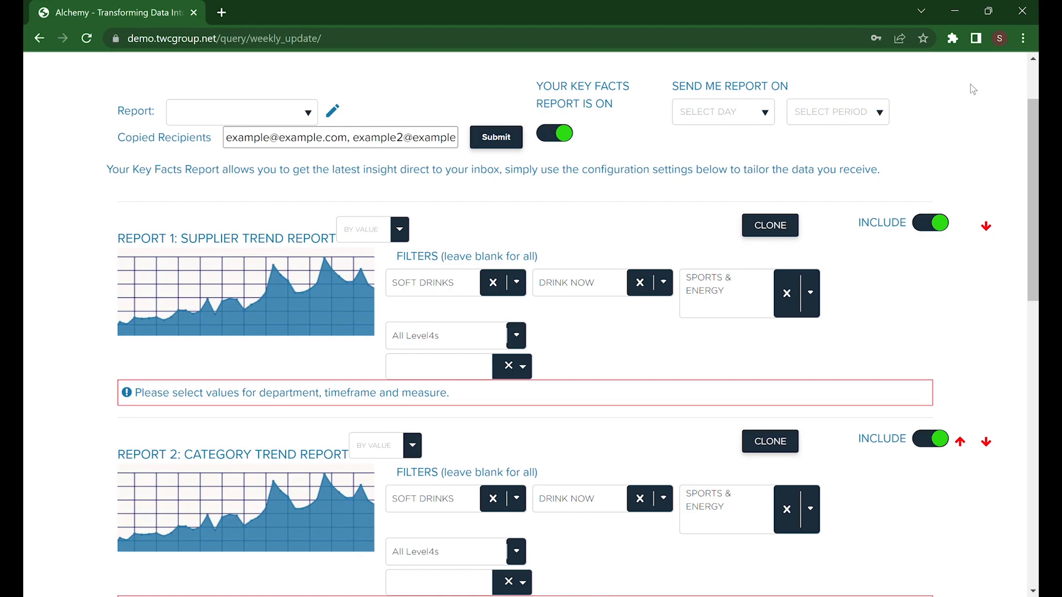
- Review the remaining report sections further down the page
scroll(270, 225, "down", 8)
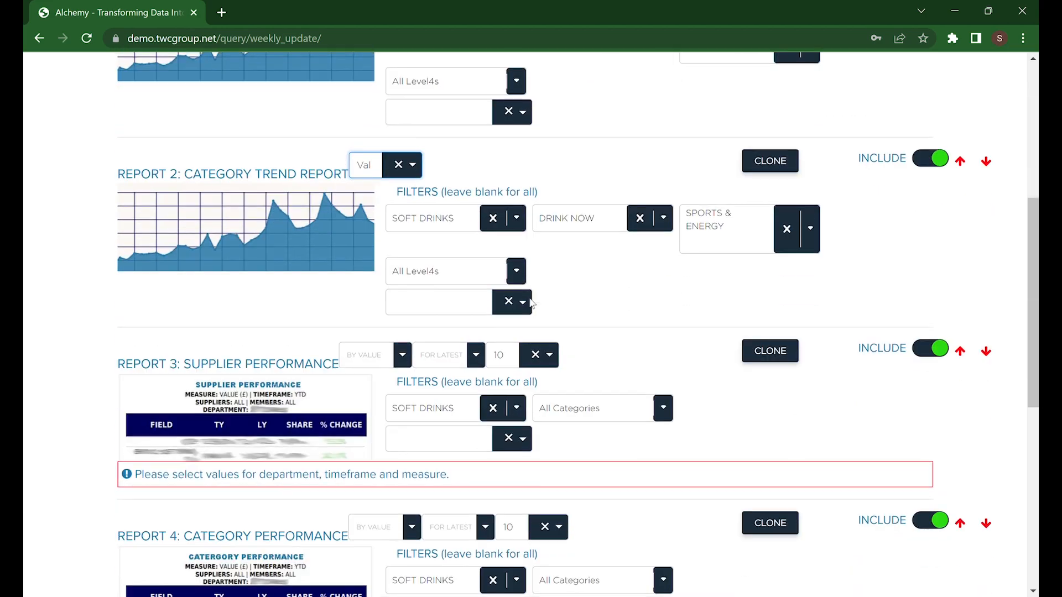
scroll(166, 222, "down", 3)
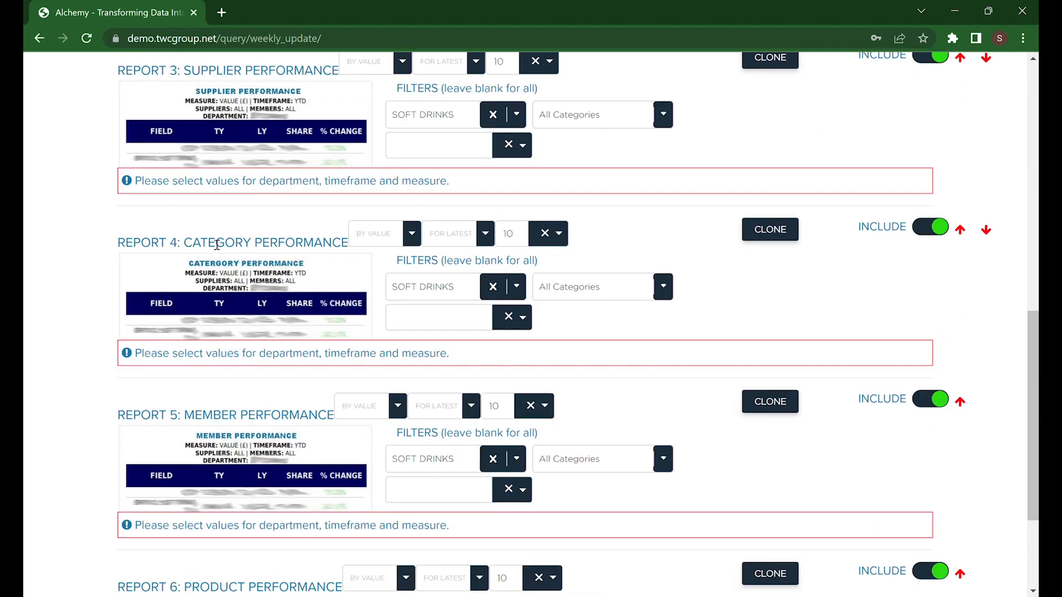
- Open the report preview and examine its weekly performance charts and category performance tables
scroll(113, 266, "down", 3)
scroll(250, 307, "down", 1)
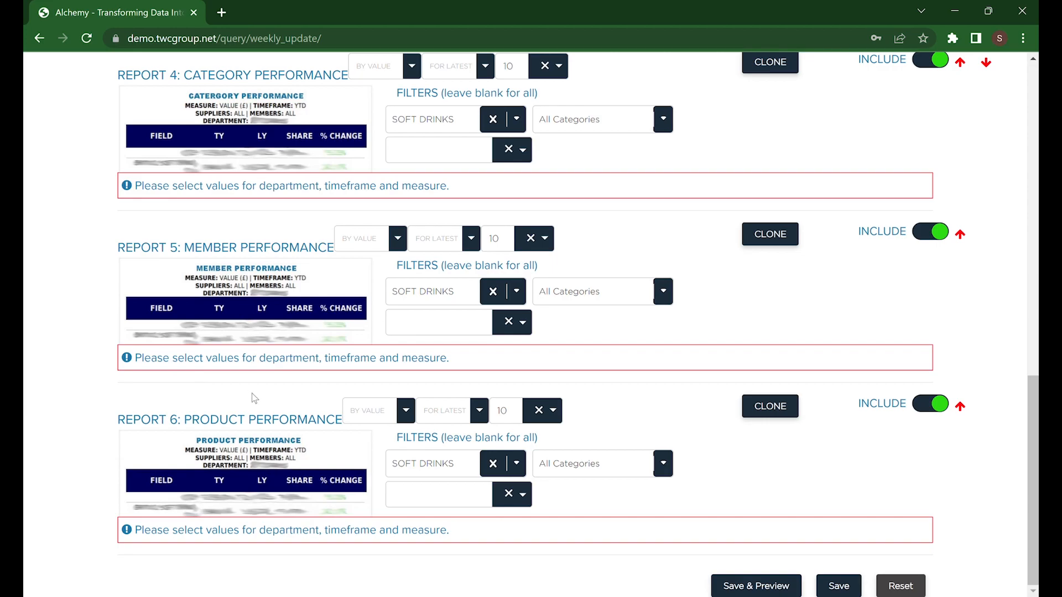
left_click(372, 596)
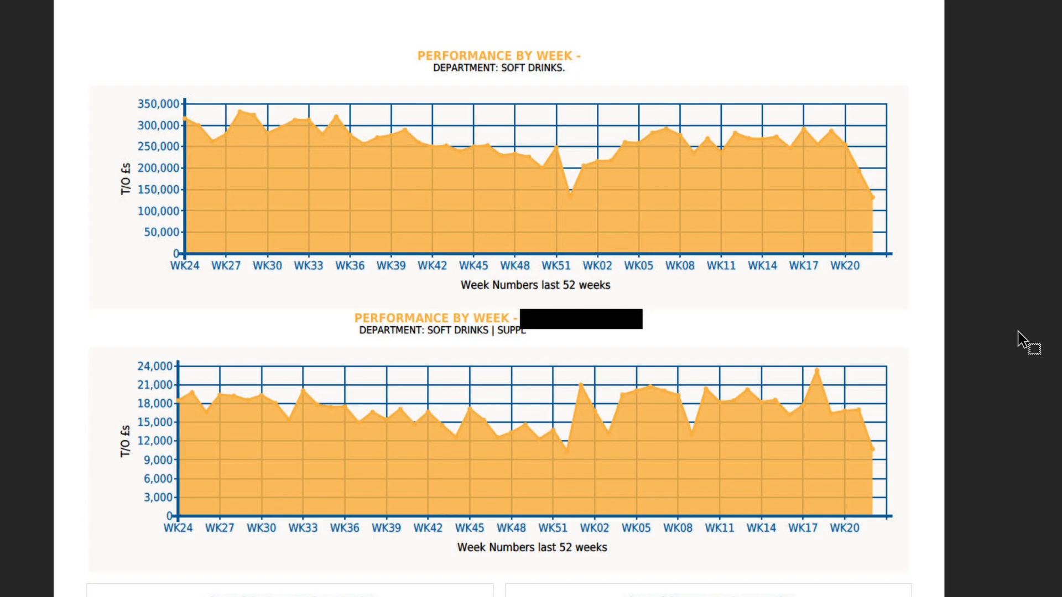
scroll(1002, 334, "down", 3)
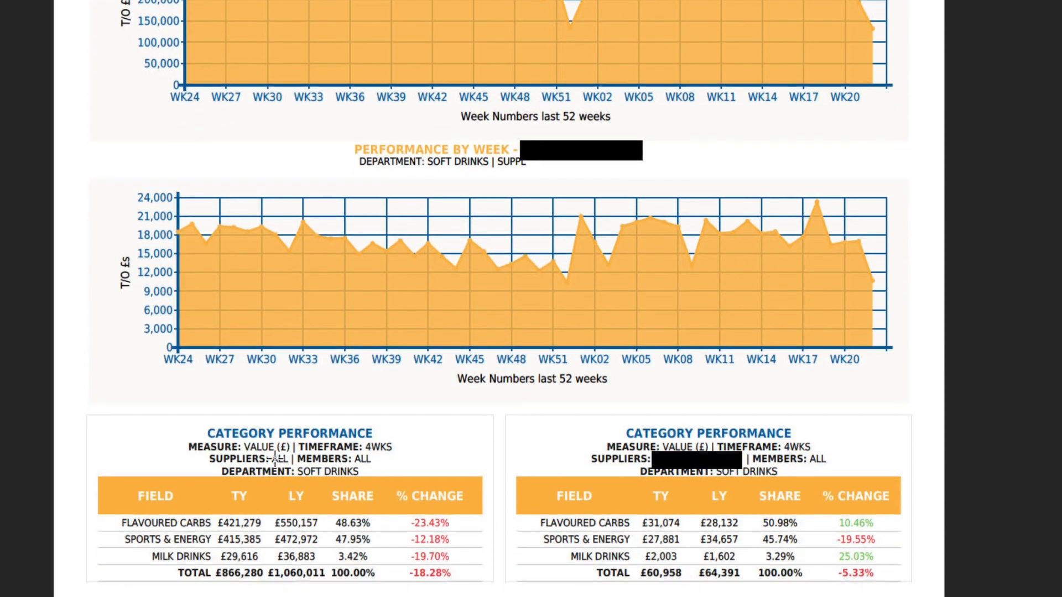
left_click_drag(217, 487, 321, 578)
left_click_drag(329, 493, 391, 576)
left_click_drag(395, 488, 474, 579)
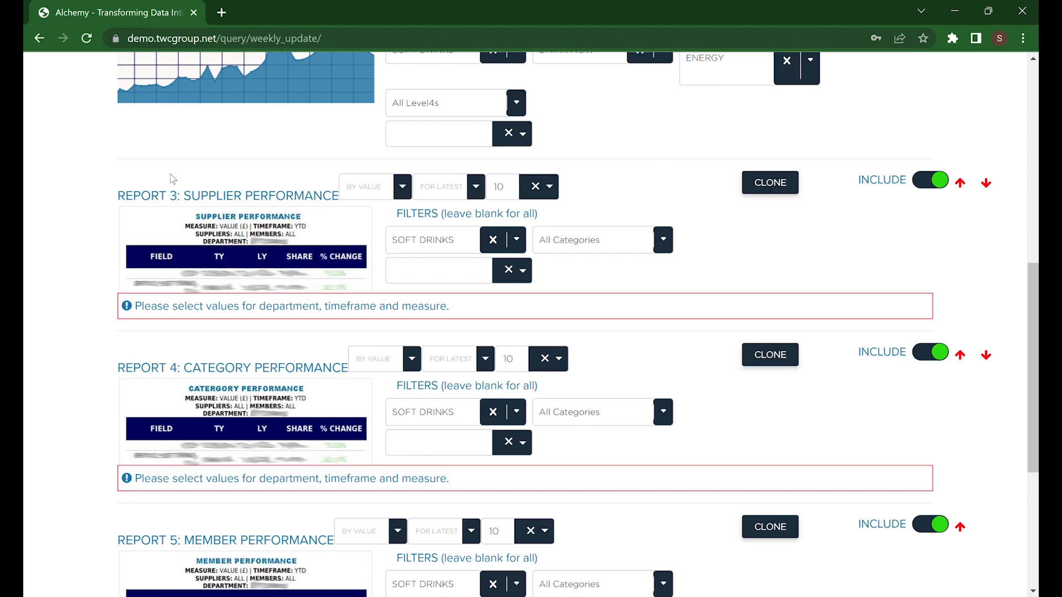
- Set the Supplier Performance report's measure to Val, timeframe to 4 Wk and top count to 10
scroll(34, 246, "down", 1)
scroll(34, 251, "down", 5)
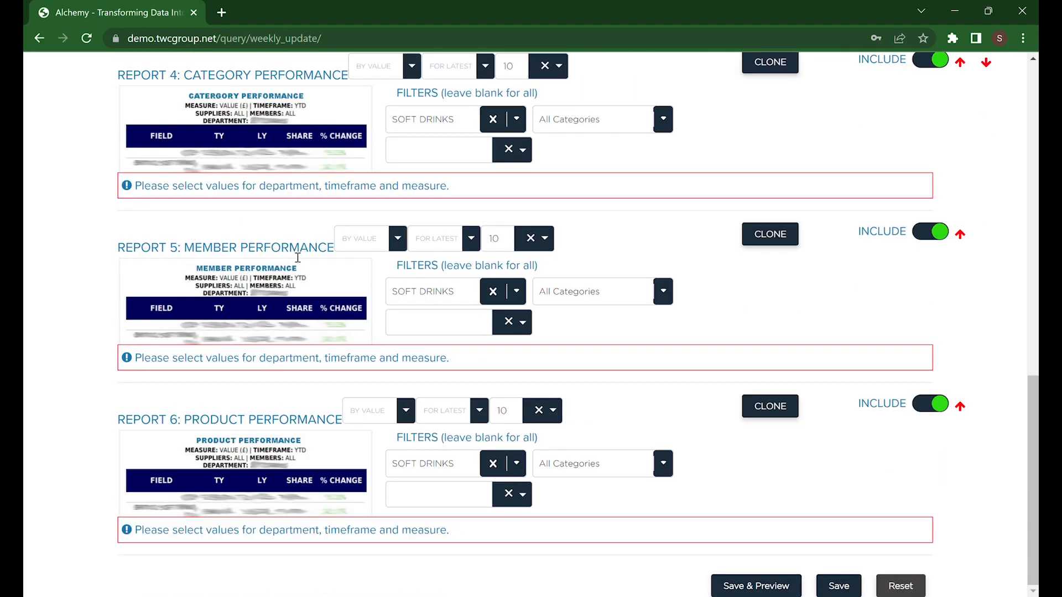
scroll(296, 254, "up", 4)
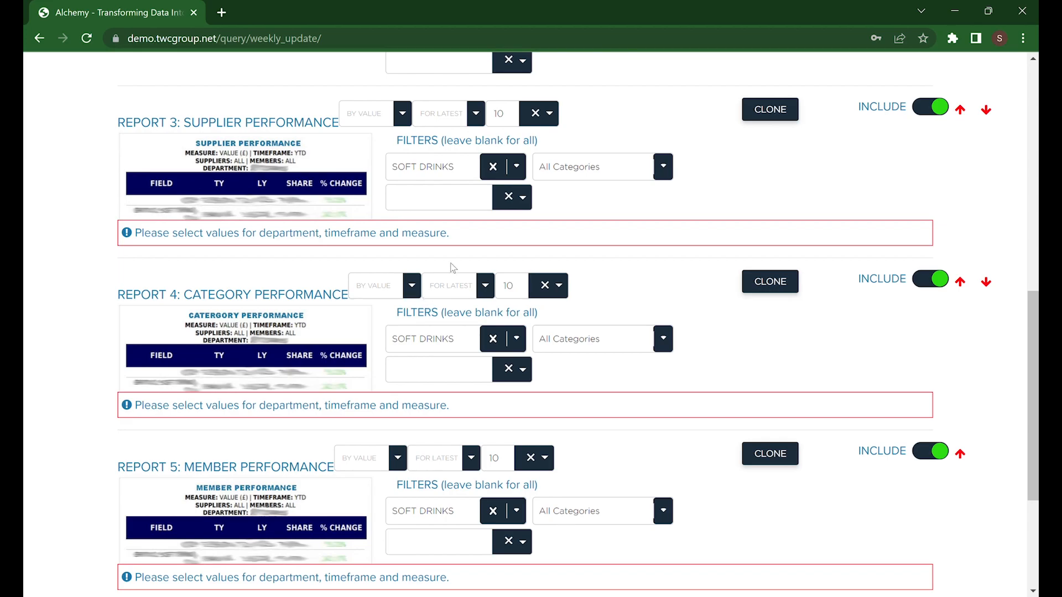
scroll(448, 266, "up", 1)
left_click(352, 210)
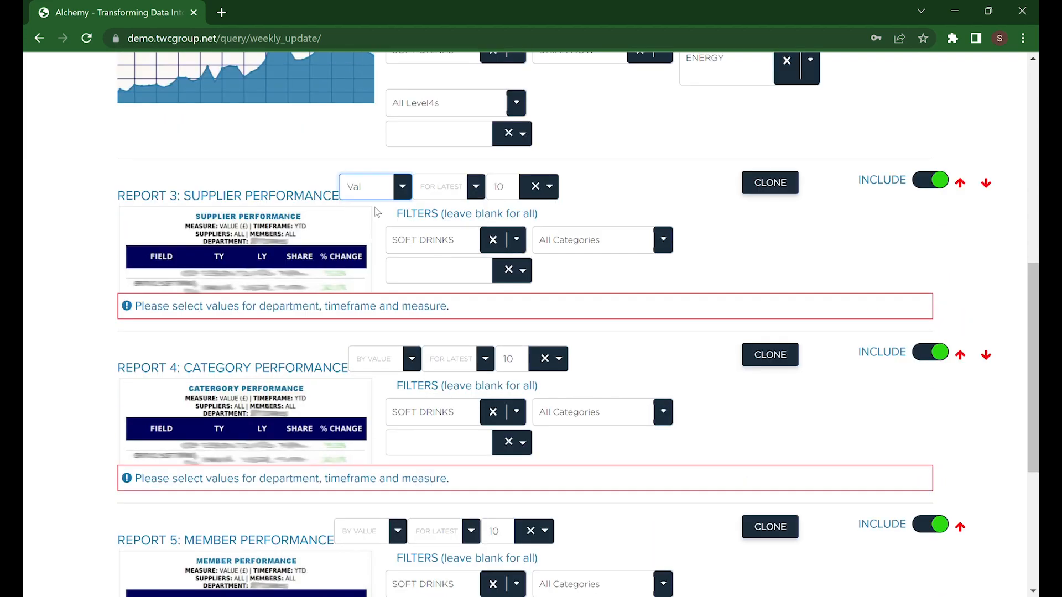
left_click(478, 191)
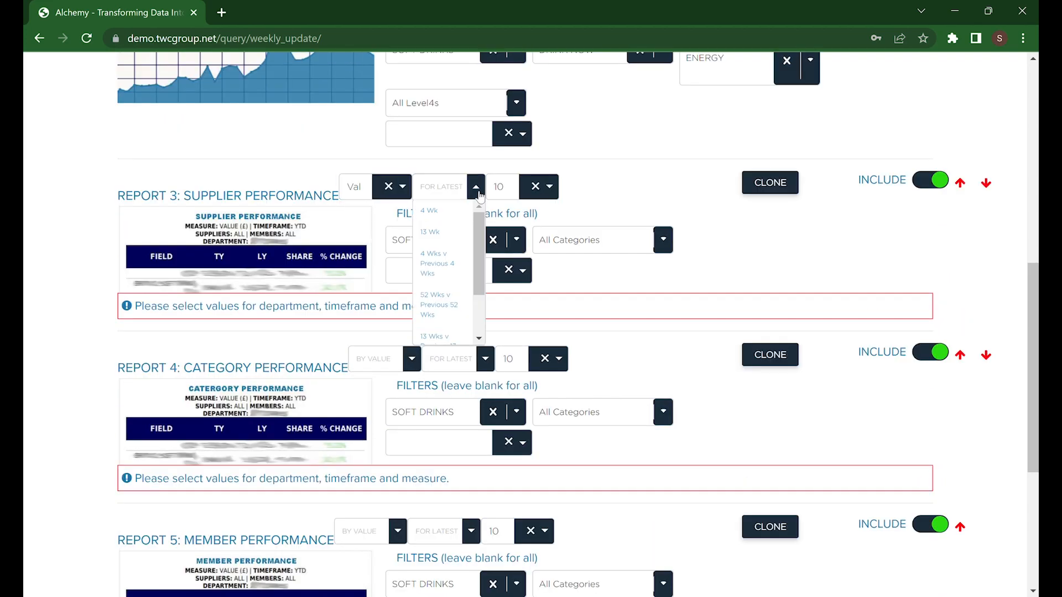
left_click(446, 215)
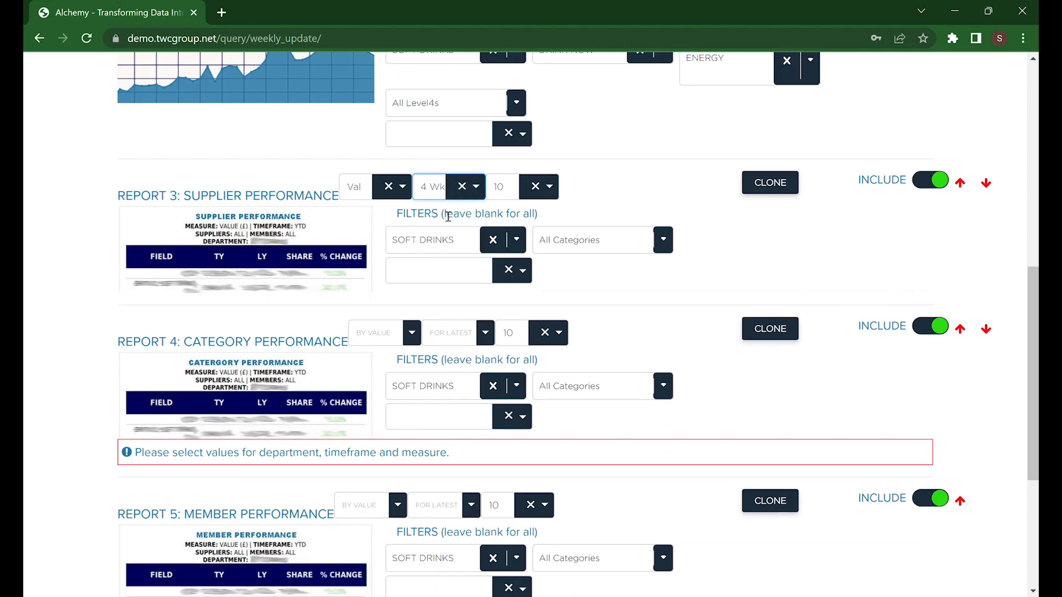
left_click(554, 197)
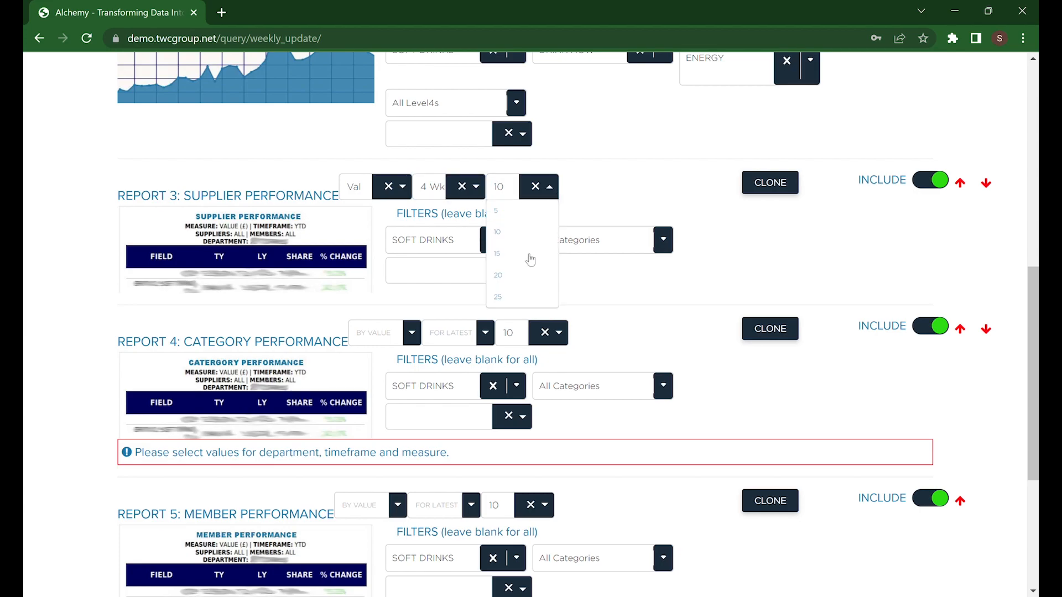
left_click(528, 232)
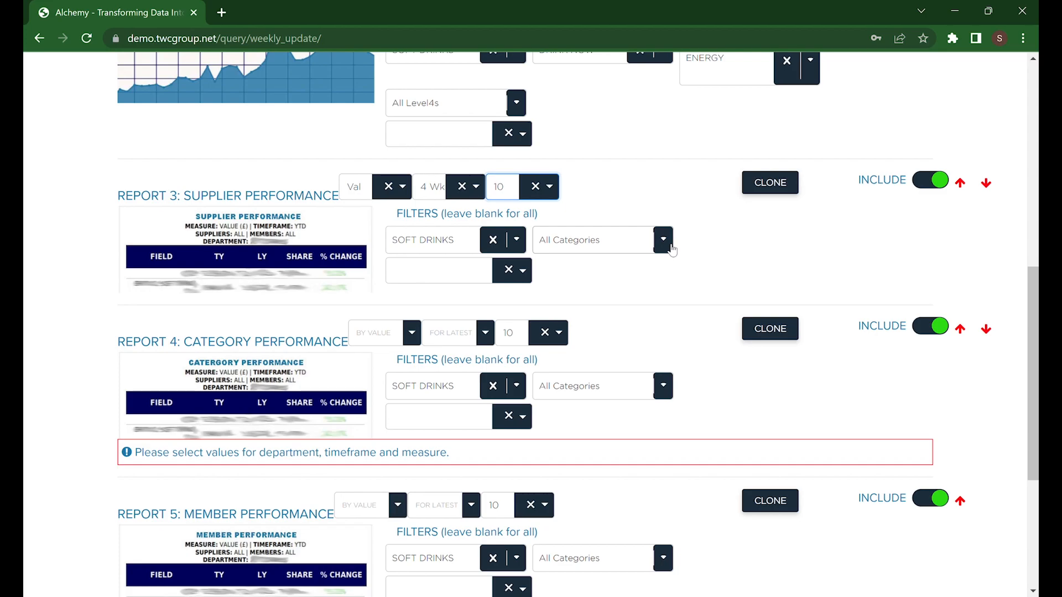
- Filter the Supplier Performance report to the DRINK NOW category and SPORTS & ENERGY subcategory
left_click(672, 250)
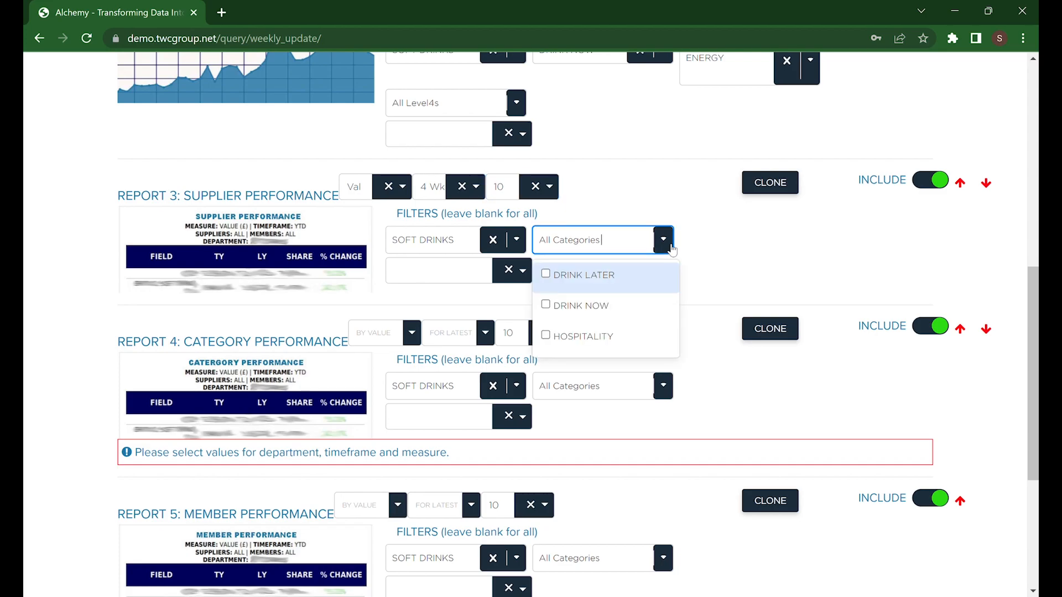
left_click(580, 305)
left_click(796, 247)
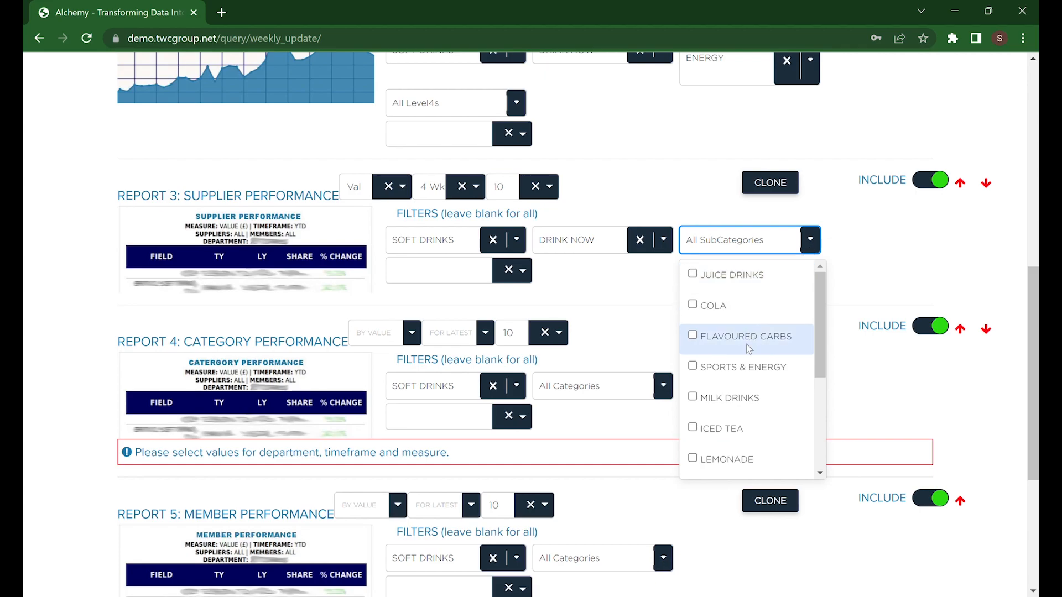
scroll(762, 310, "down", 2)
left_click(762, 299)
left_click(850, 258)
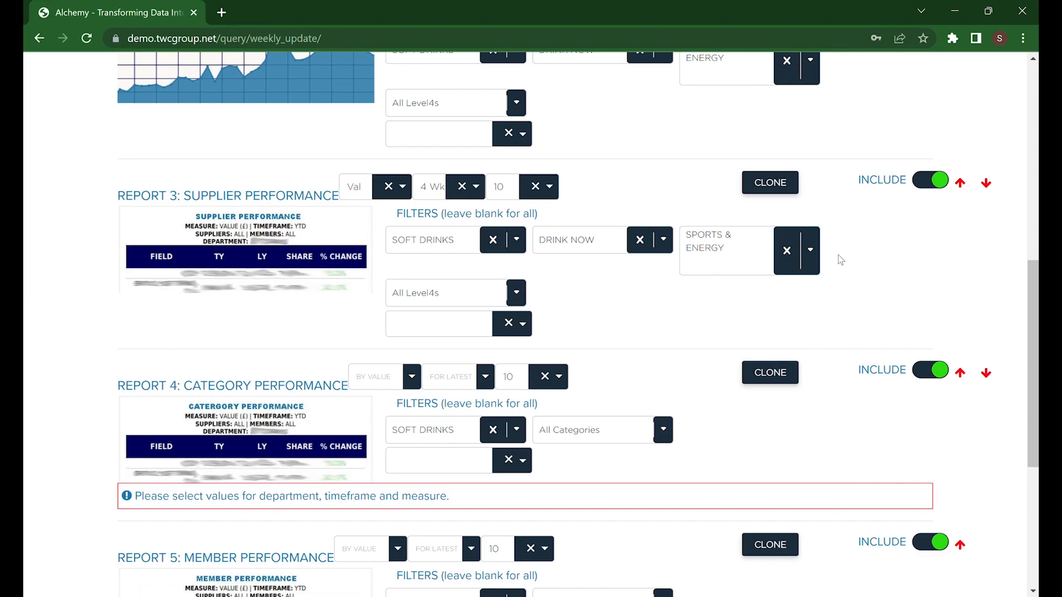
- Set the Member Performance report's measure to Val and timeframe to 4 Wk
scroll(864, 273, "down", 4)
left_click(397, 332)
left_click(347, 353)
left_click(470, 332)
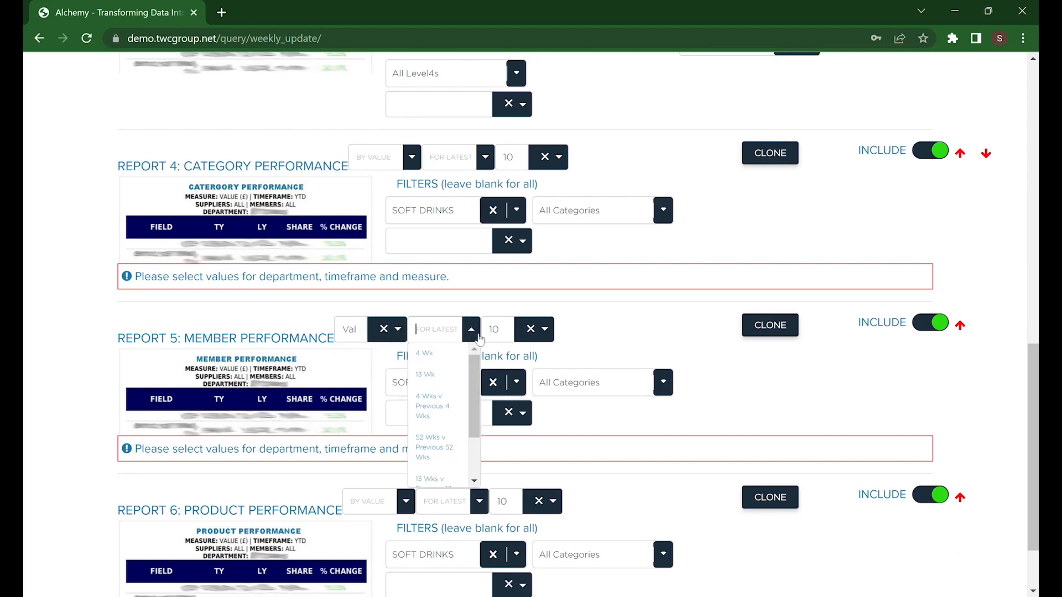
left_click(445, 359)
- Filter the Member Performance report to the DRINK NOW category and SPORTS & ENERGY subcategory
left_click(598, 383)
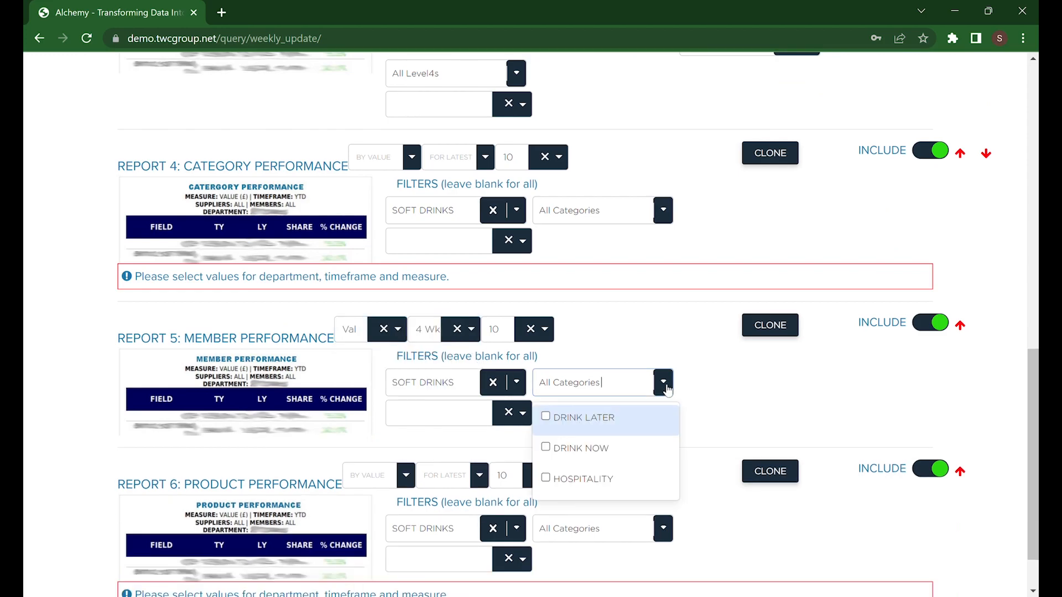
left_click(614, 443)
left_click(810, 381)
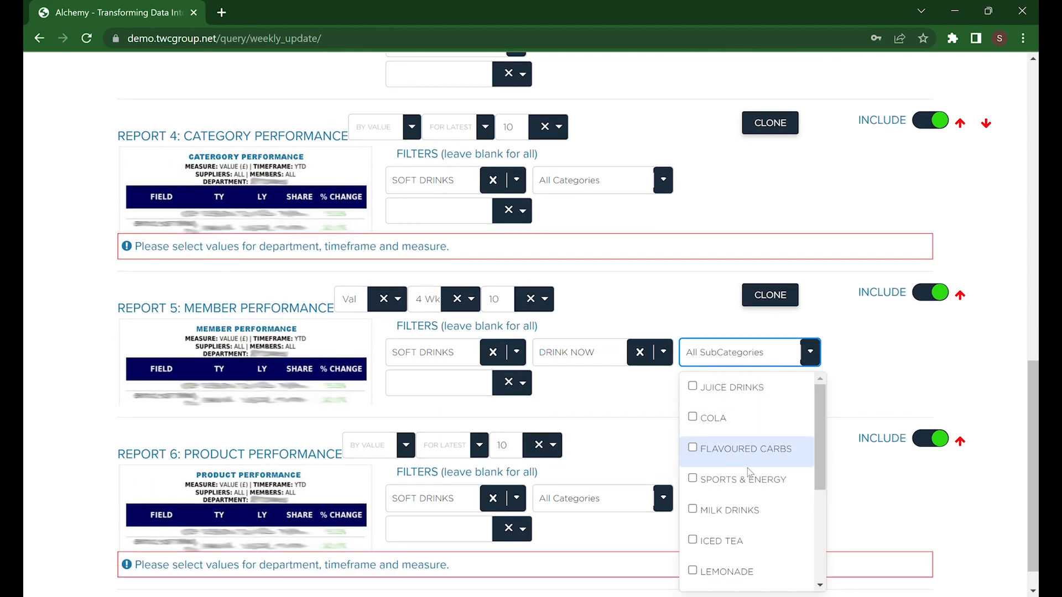
left_click(752, 480)
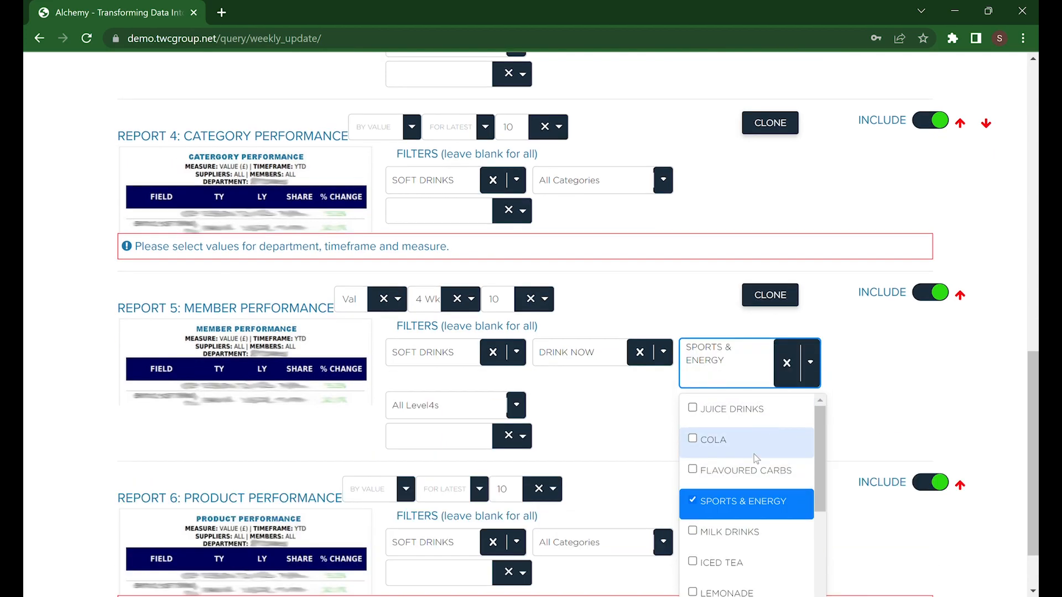
left_click(869, 374)
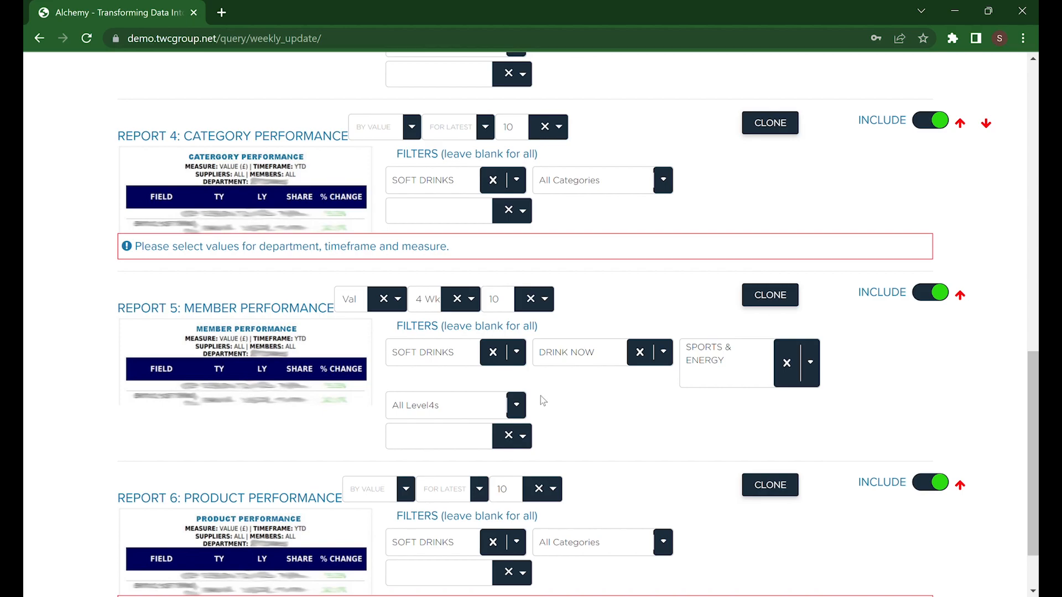
left_click(518, 405)
left_click(519, 405)
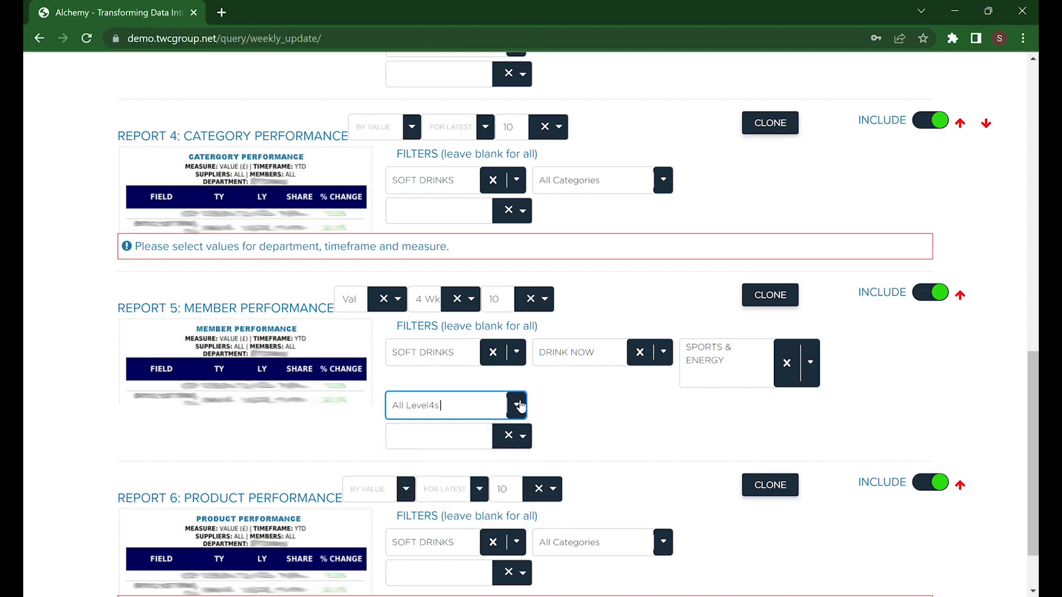
- Filter the Member Performance report's supplier to BOOST DRINKS by searching for "boo"
left_click(530, 442)
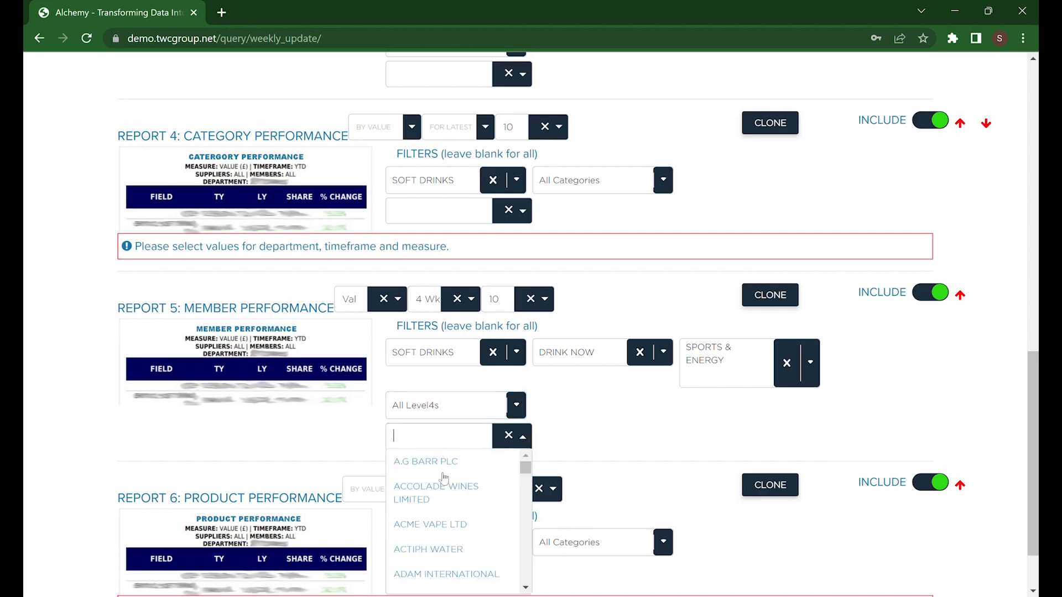
scroll(443, 495, "down", 1)
scroll(443, 496, "down", 2)
type("boo")
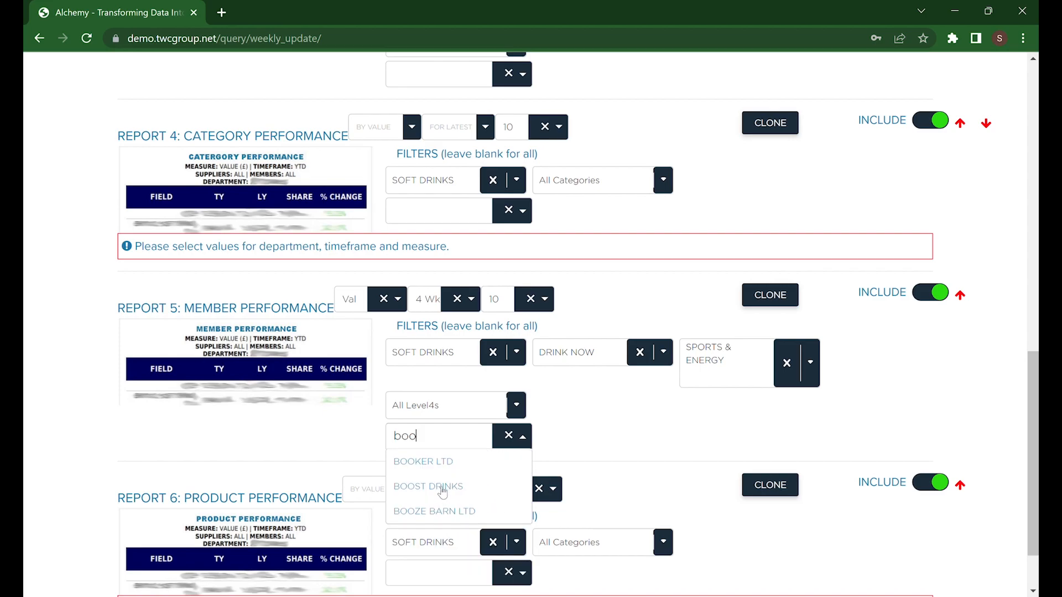
left_click(442, 487)
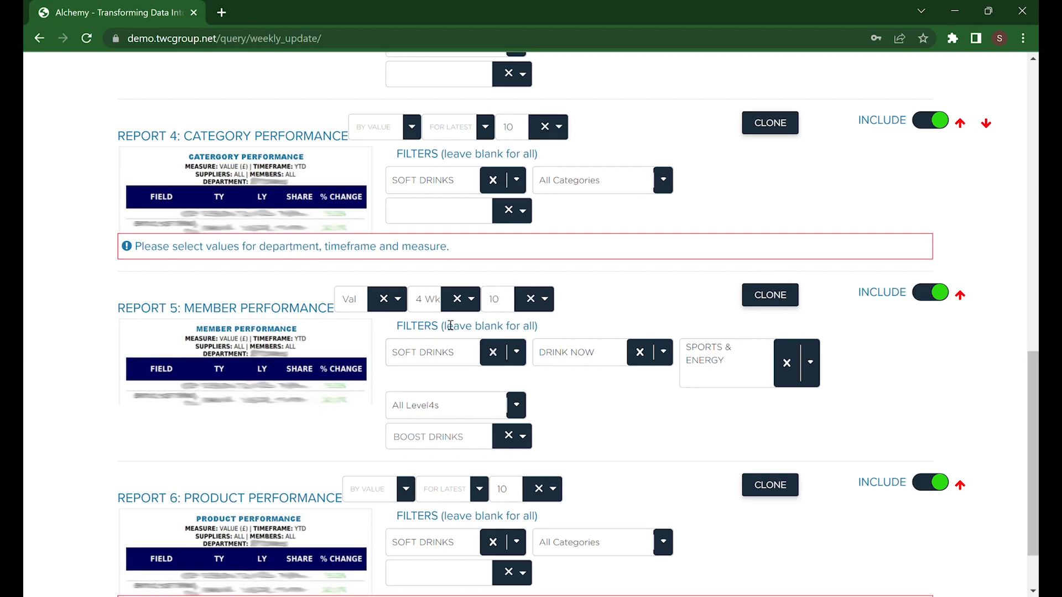
- Change the Member Performance report's timeframe to MAT
left_click(471, 299)
scroll(467, 354, "down", 3)
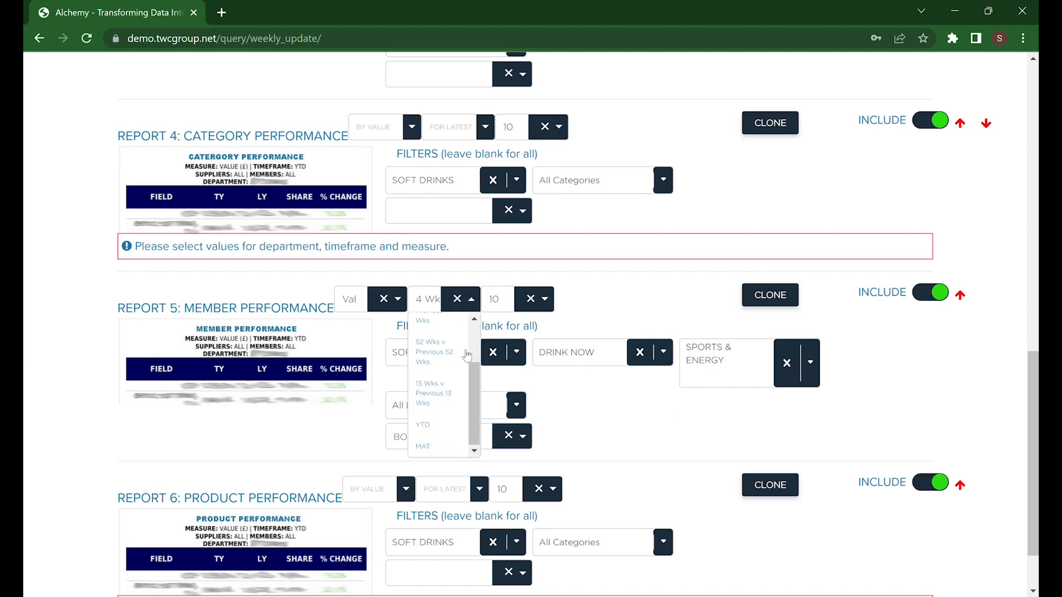
left_click(434, 446)
- Clone the Member Performance report and set the copy's timeframe to 4 Wk
left_click(770, 299)
scroll(590, 424, "down", 3)
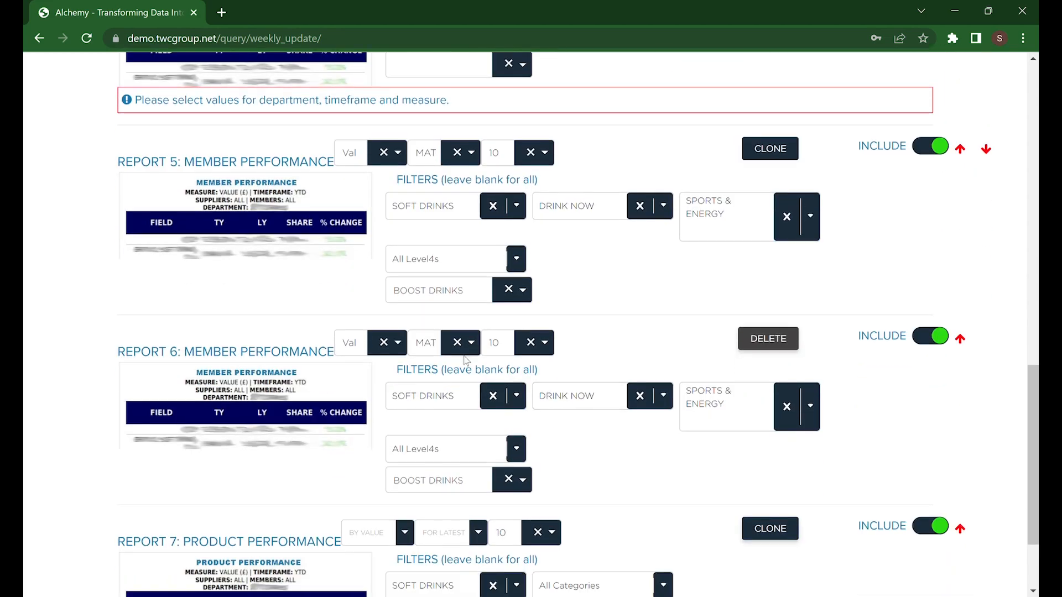
left_click(471, 343)
scroll(445, 402, "up", 3)
left_click(446, 374)
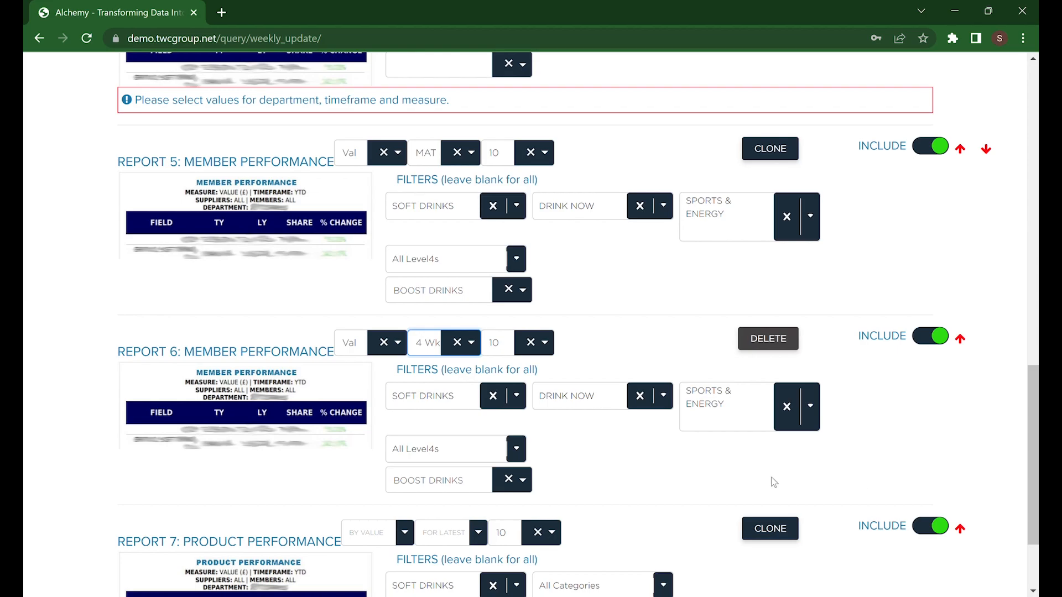
- Exclude the Category Performance and Product Performance reports by switching off their Include toggles
scroll(934, 449, "up", 4)
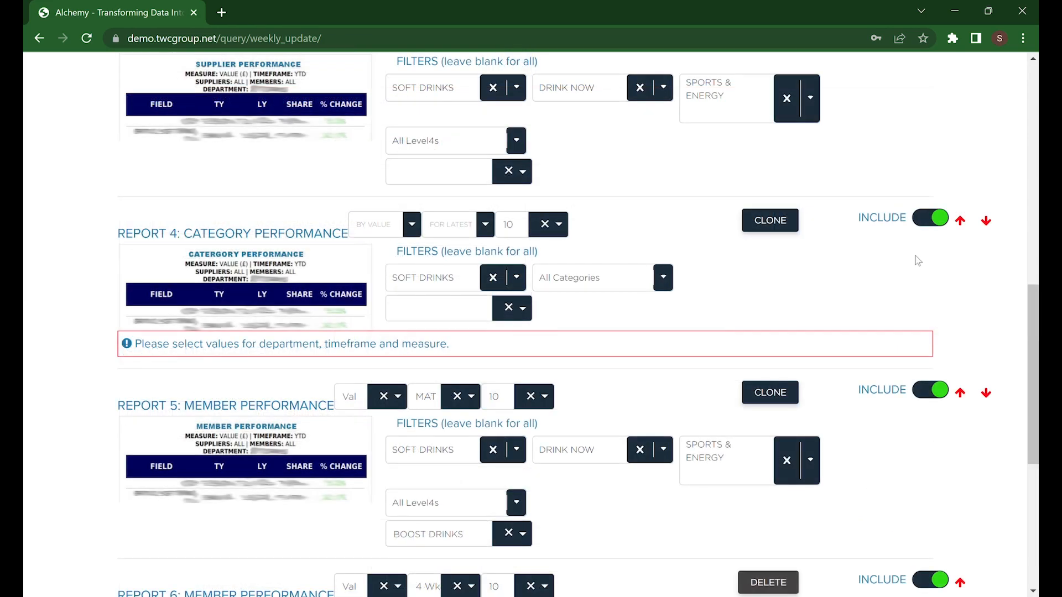
left_click(929, 225)
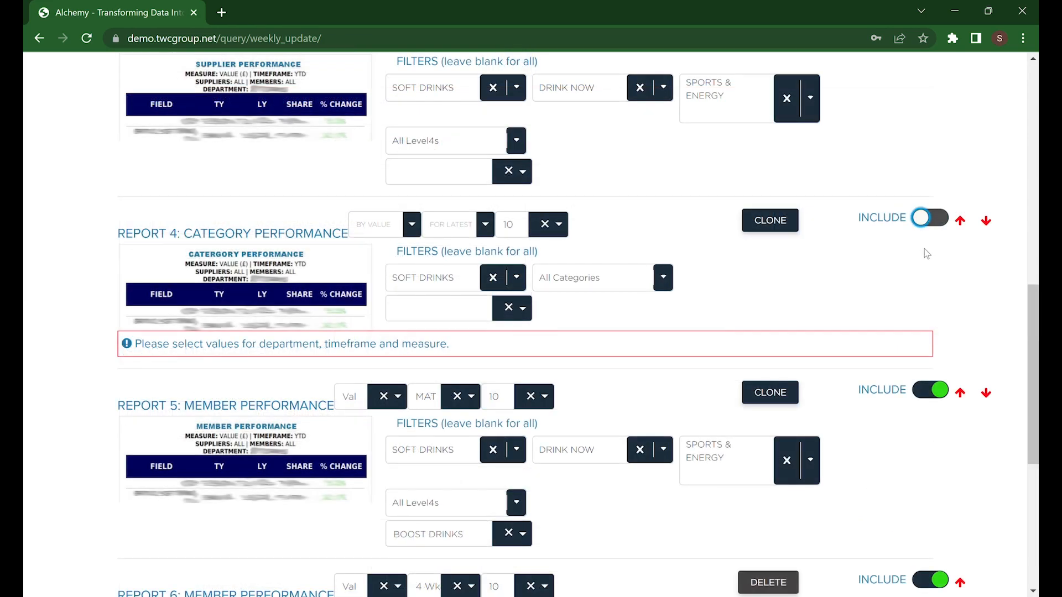
scroll(928, 260, "down", 4)
scroll(928, 263, "down", 3)
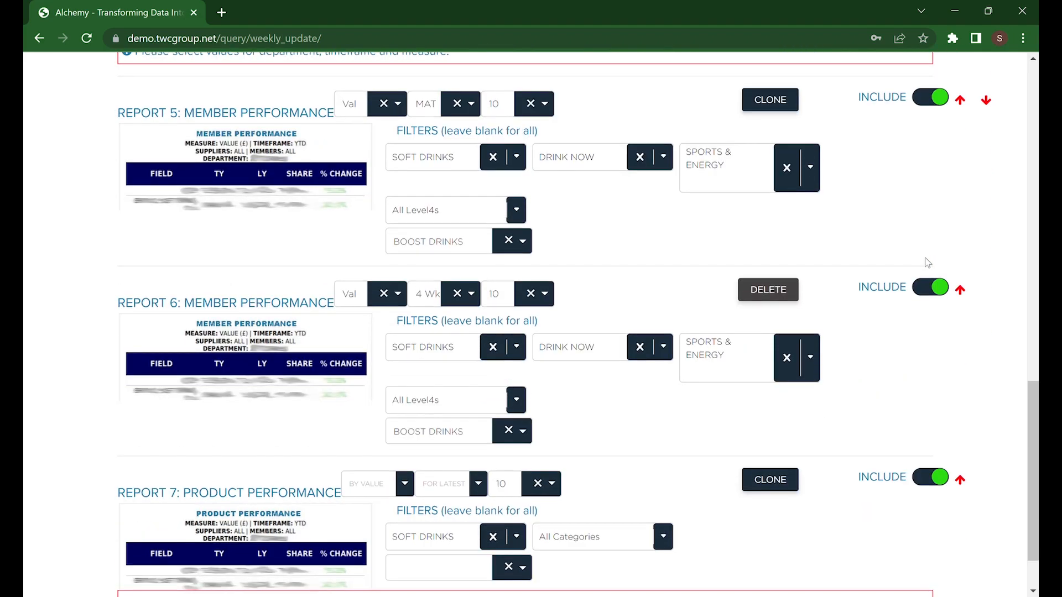
left_click(934, 408)
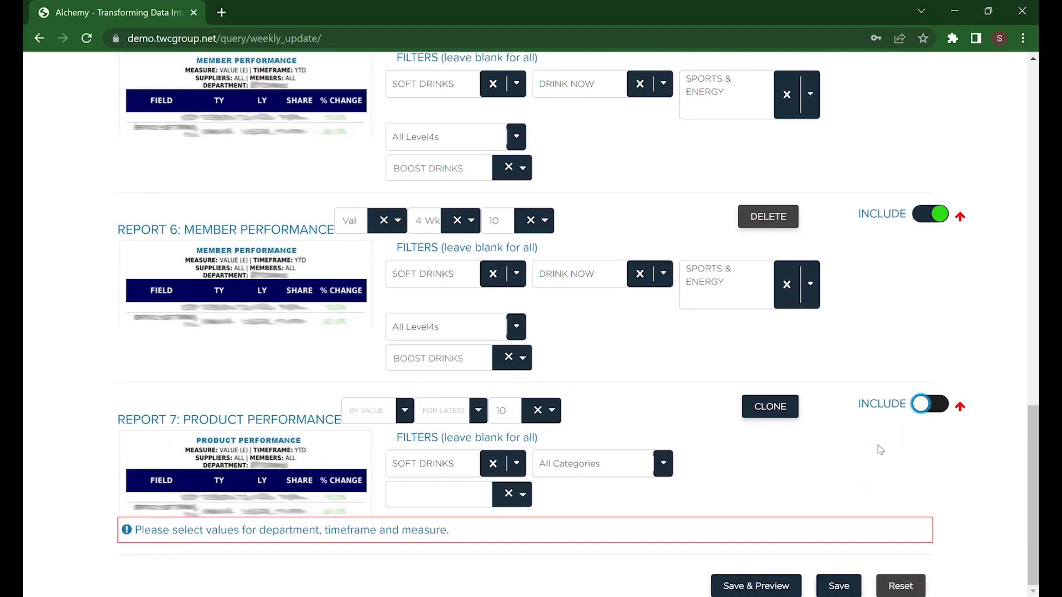
- Save and preview the report configuration and review the configured report sections
left_click(755, 587)
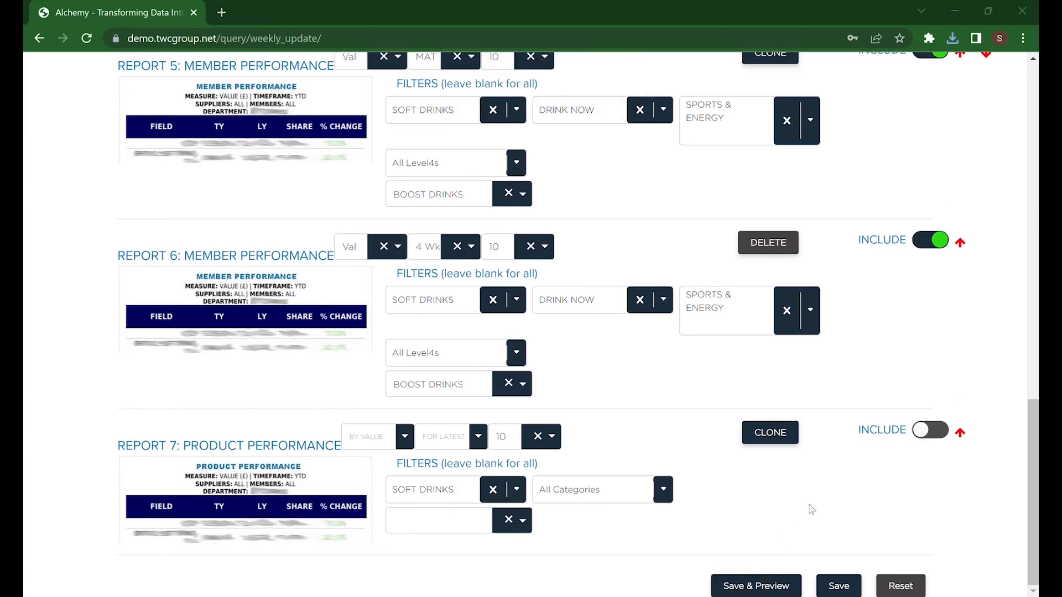
scroll(811, 509, "up", 11)
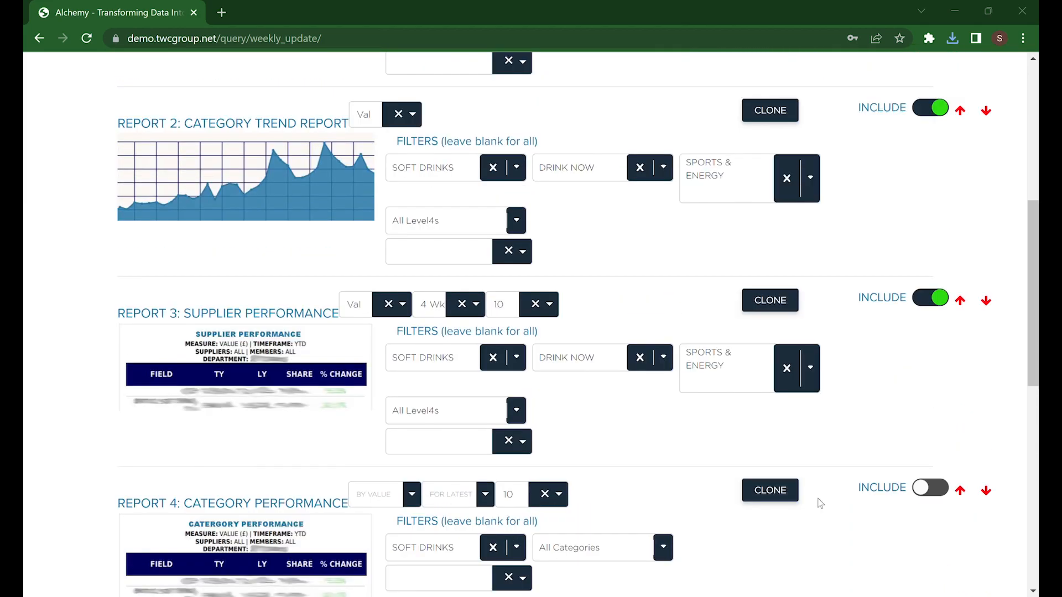
scroll(824, 487, "up", 7)
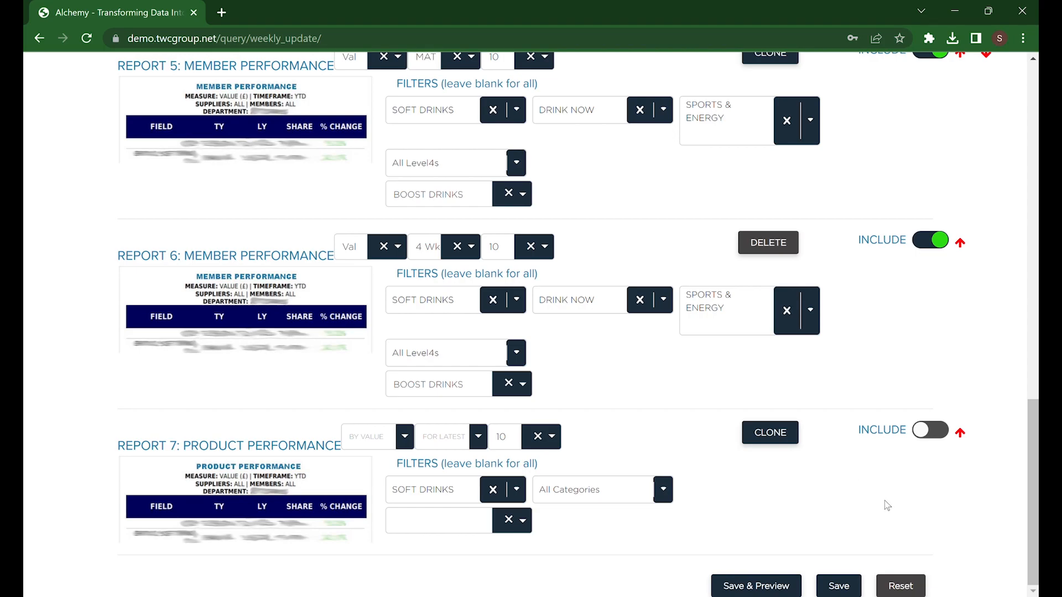
scroll(888, 503, "up", 1)
scroll(901, 451, "up", 5)
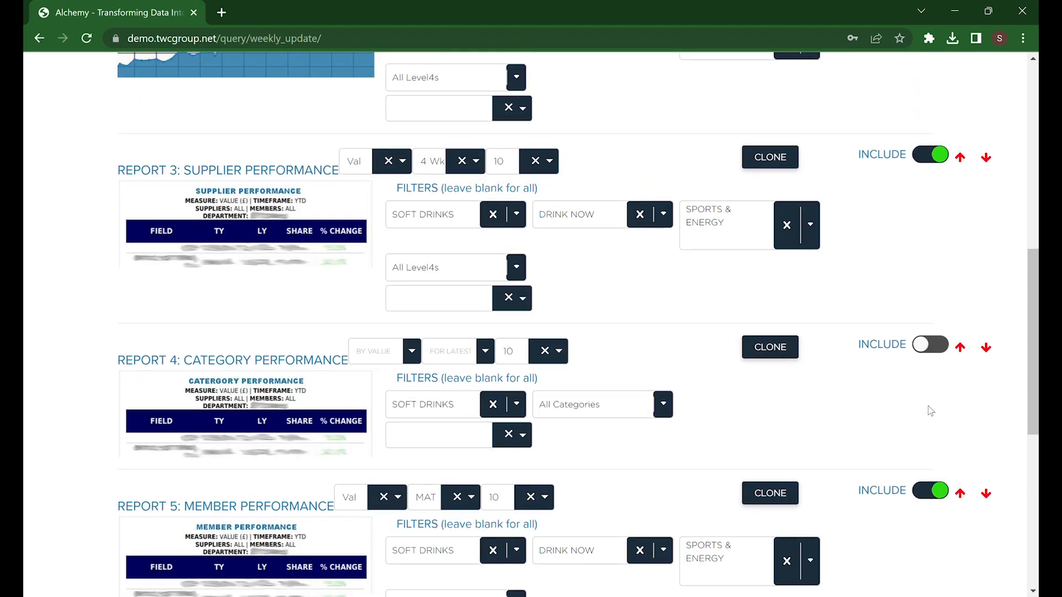
scroll(926, 412, "up", 3)
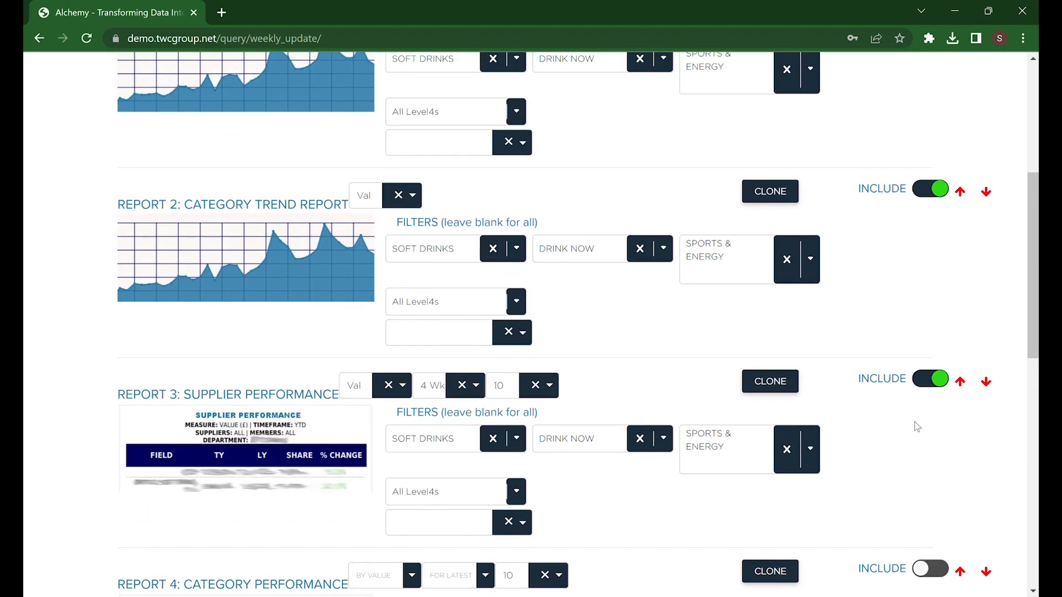
- Switch the Key Facts Report off and back on
scroll(915, 423, "up", 3)
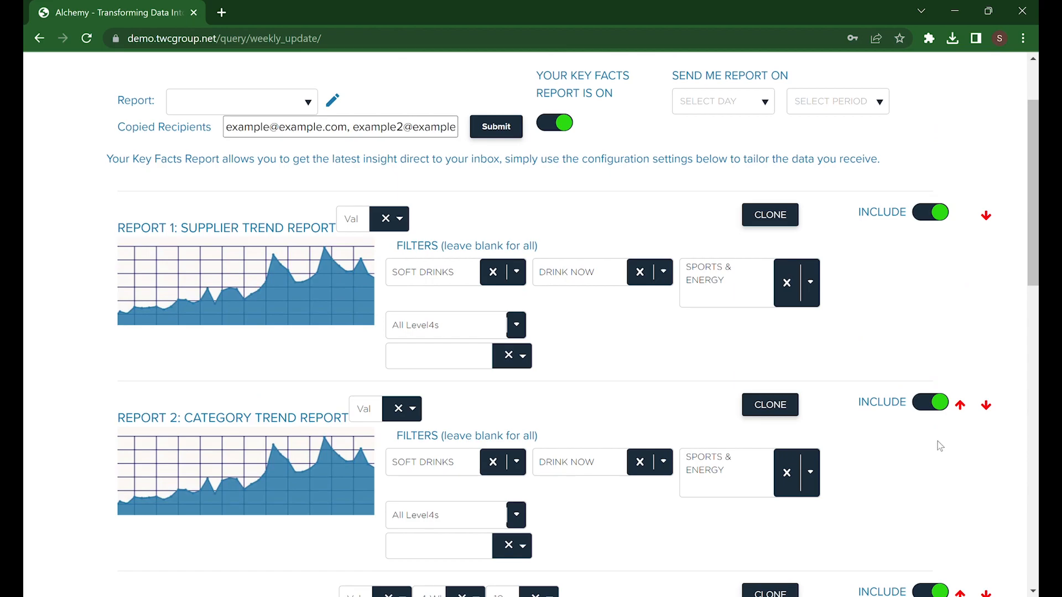
scroll(937, 442, "up", 2)
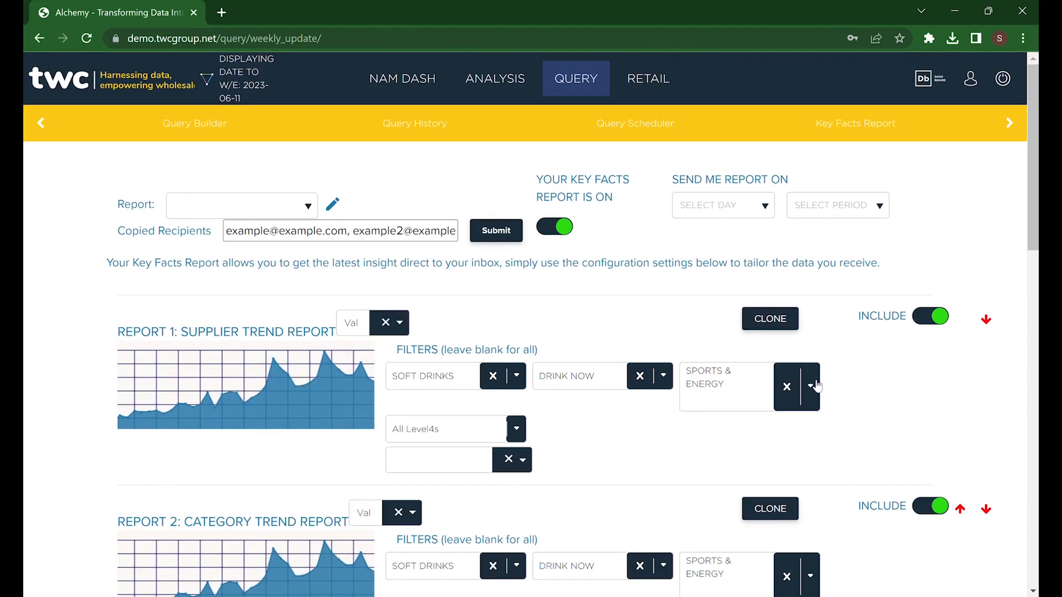
left_click(560, 229)
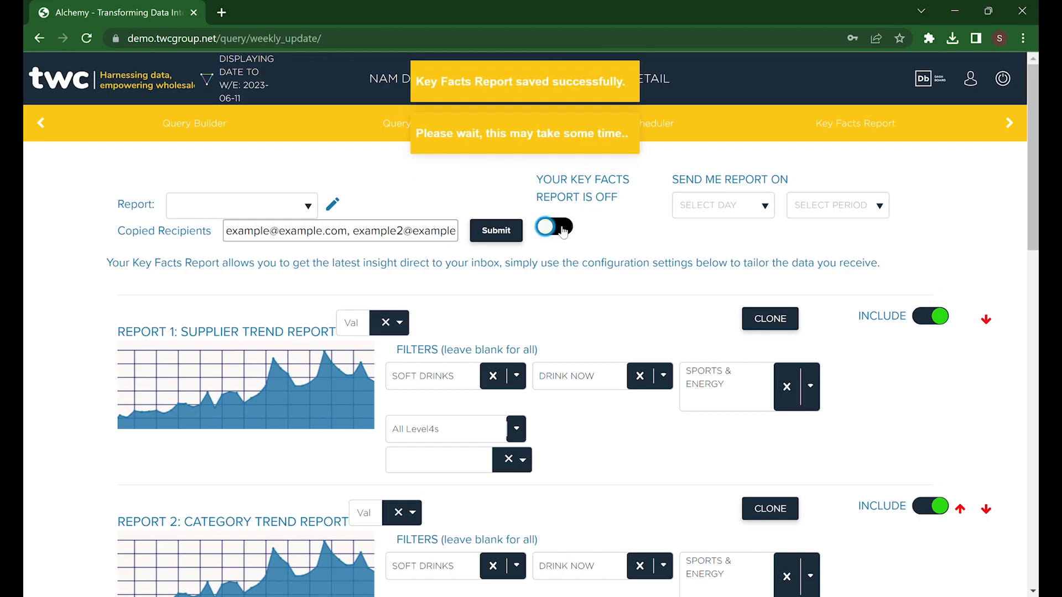
left_click(561, 231)
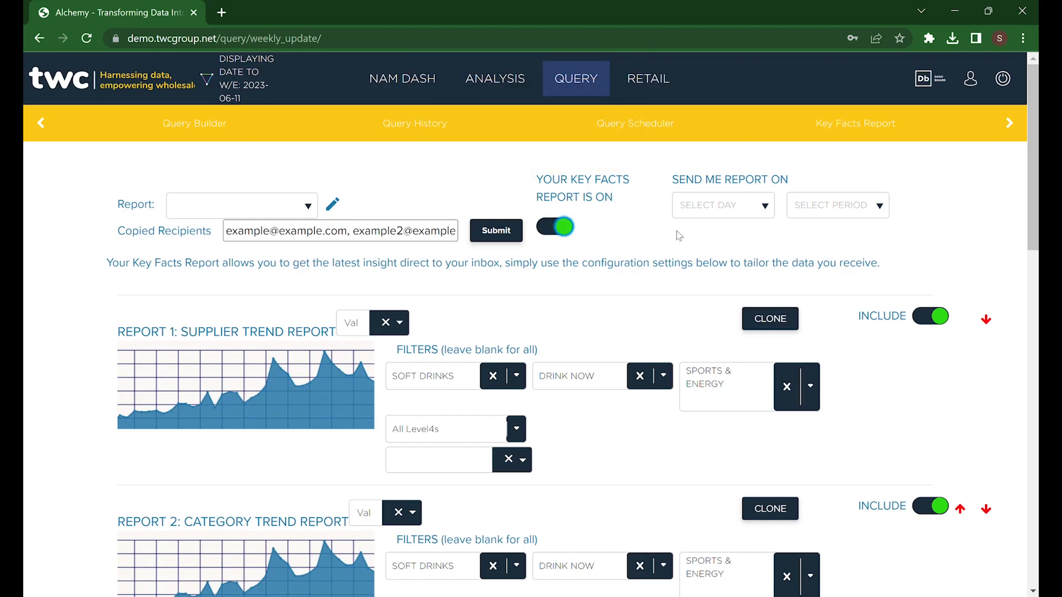
- Schedule the Key Facts Report to be sent on Monday with a Weekly period
left_click(761, 217)
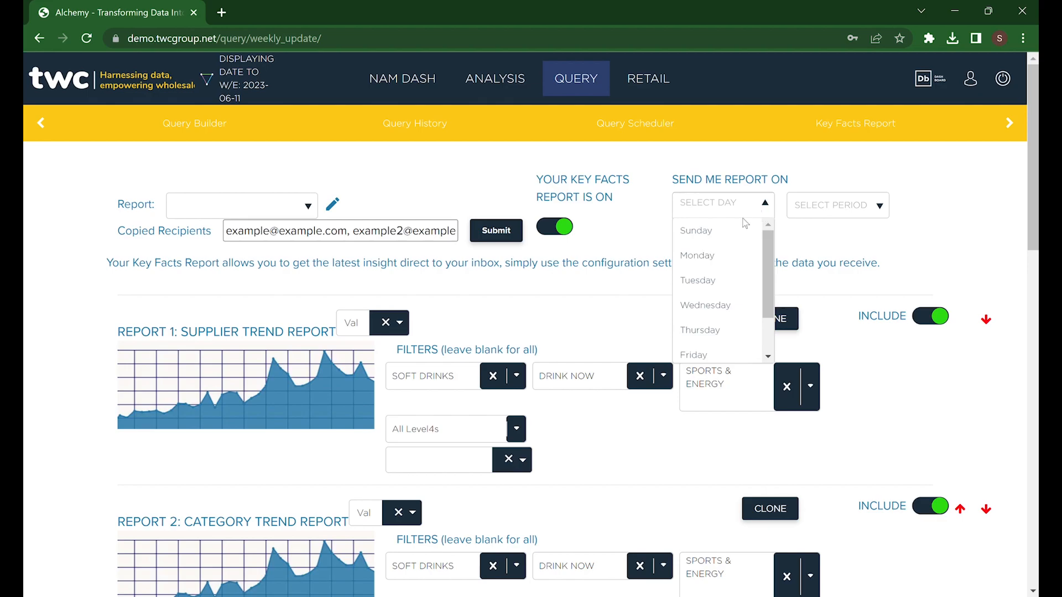
left_click(730, 258)
left_click(835, 213)
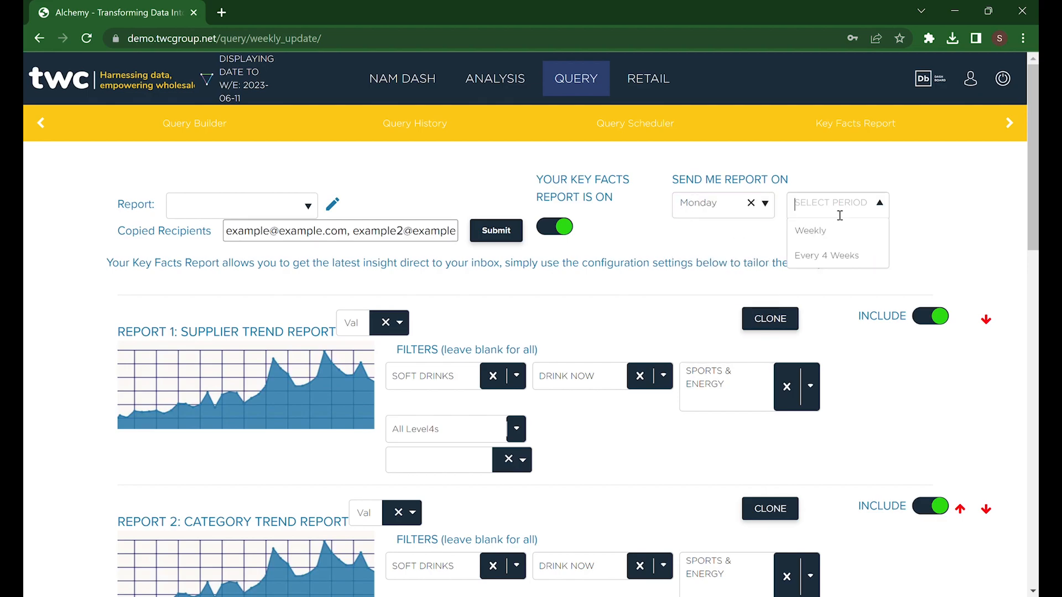
left_click(811, 231)
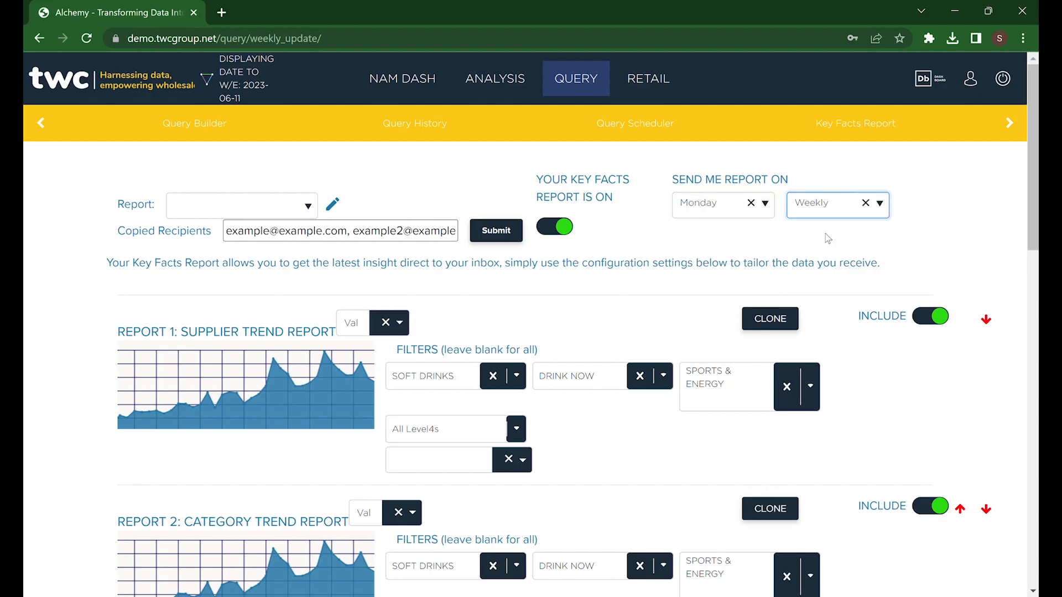